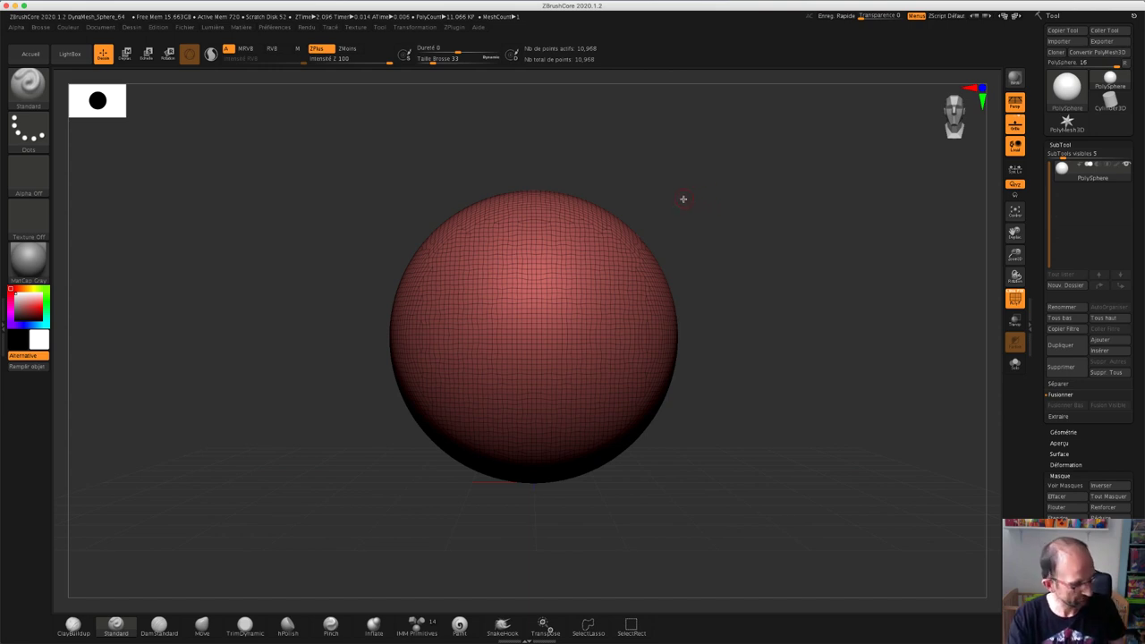
Step: Hide the sphere's central vertical strip, then show the whole sphere again
key("ctrl+shift")
key("ctrl+shift")
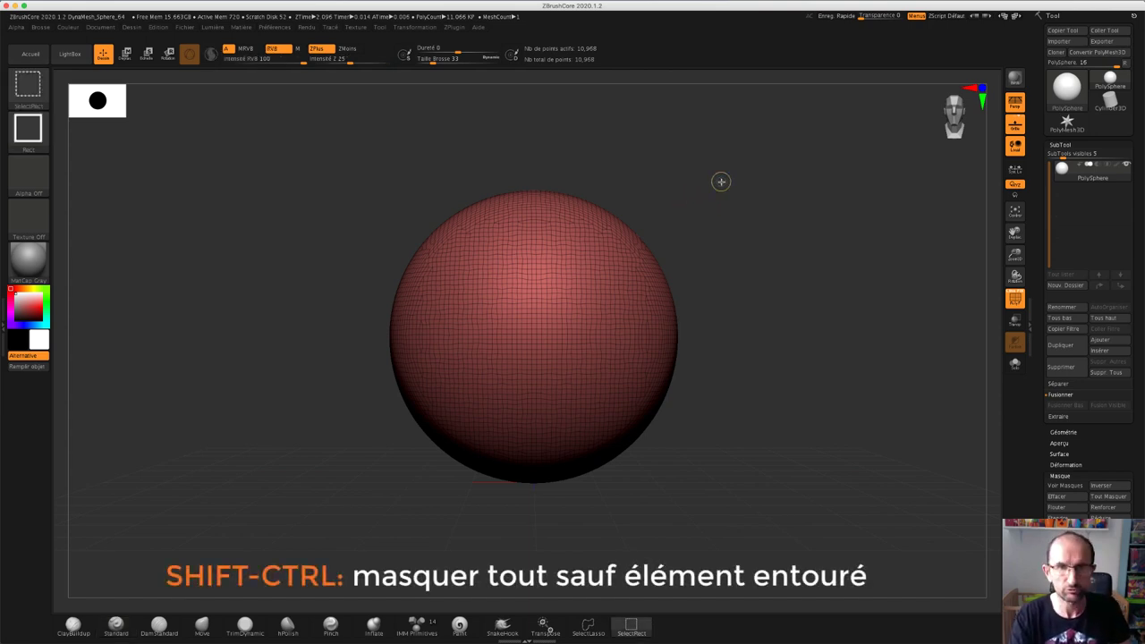
left_click_drag(592, 177, 721, 487, "ctrl+shift")
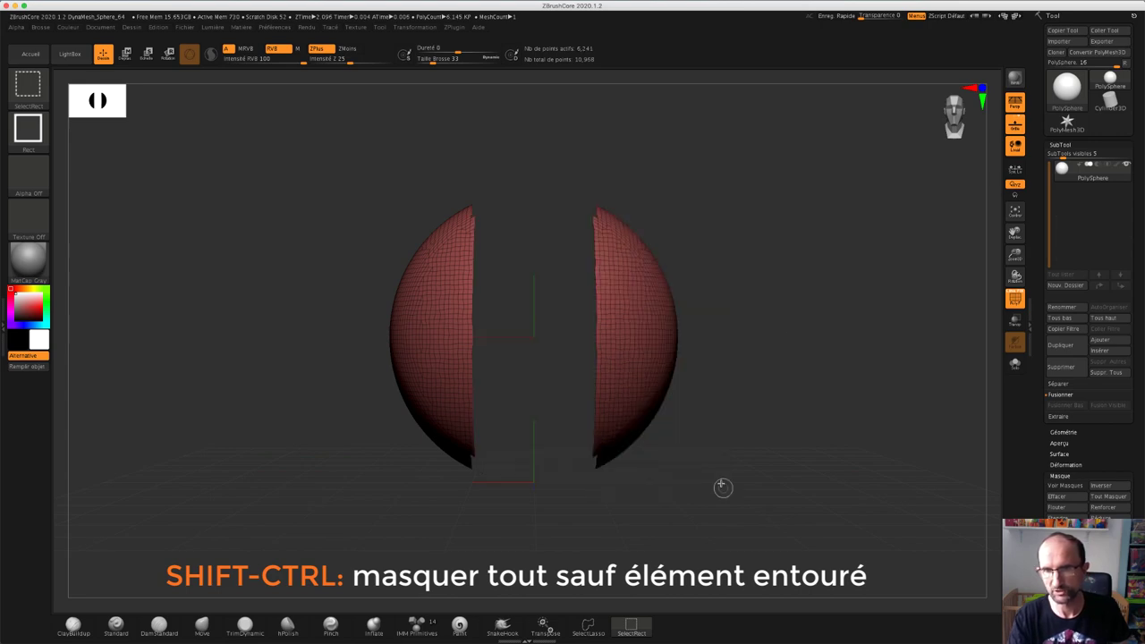
left_click(758, 279, "ctrl+shift")
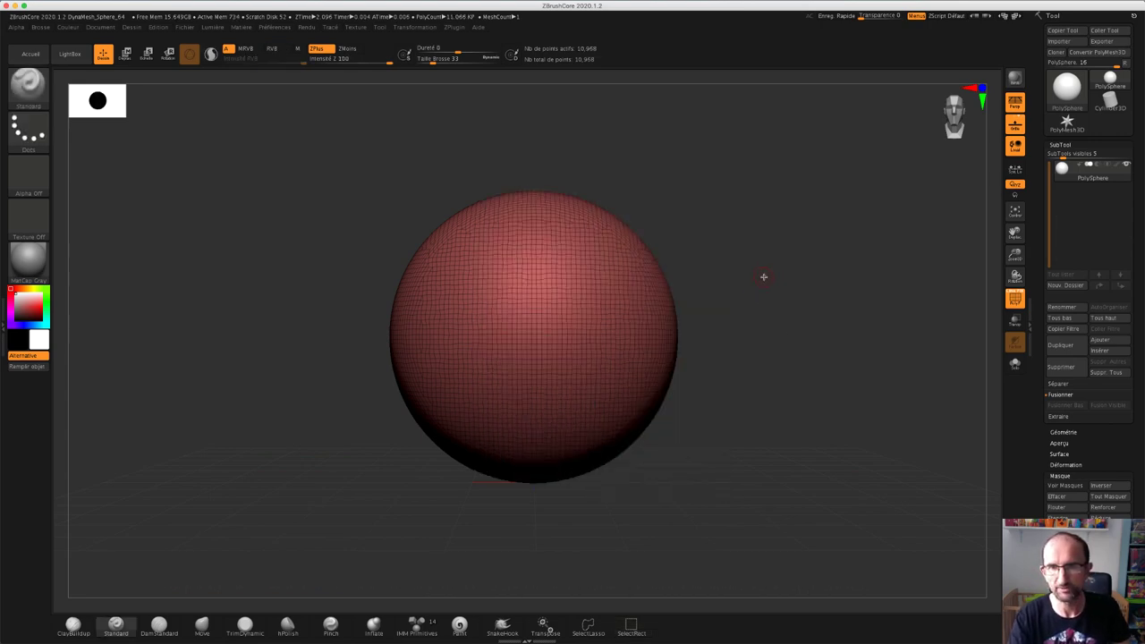
Step: Mask both sides of the sphere, make them a new polygroup with Ctrl+W, and check with PolyF
mouse_move(731, 170)
left_mouse_down("ctrl")
mouse_move(707, 425)
mouse_move(590, 511)
left_mouse_up("ctrl")
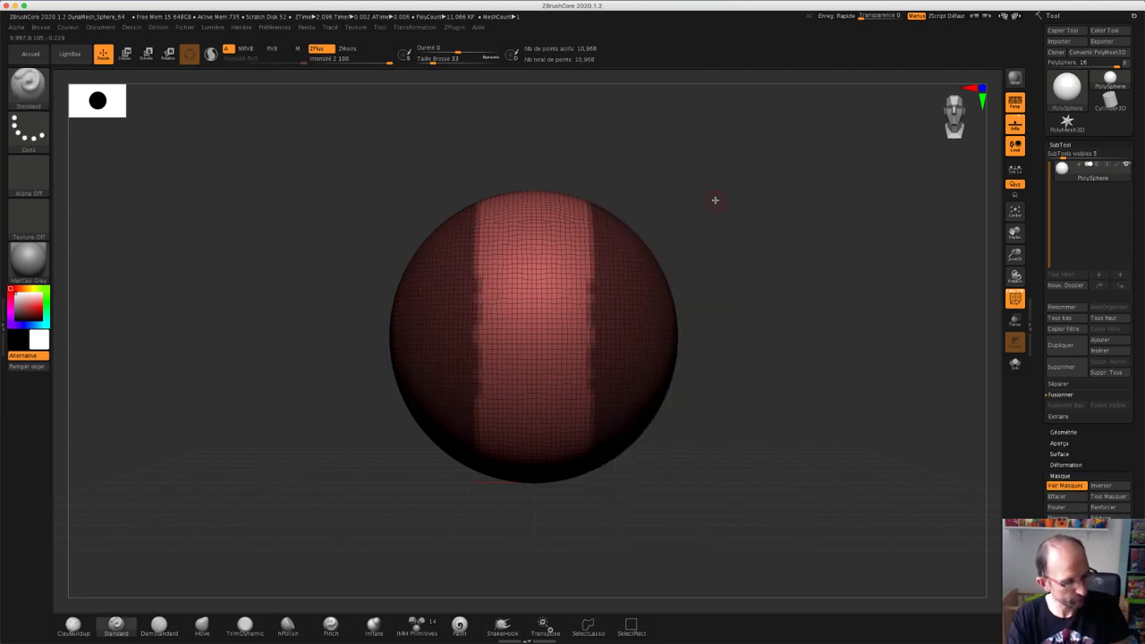
key("ctrl+w")
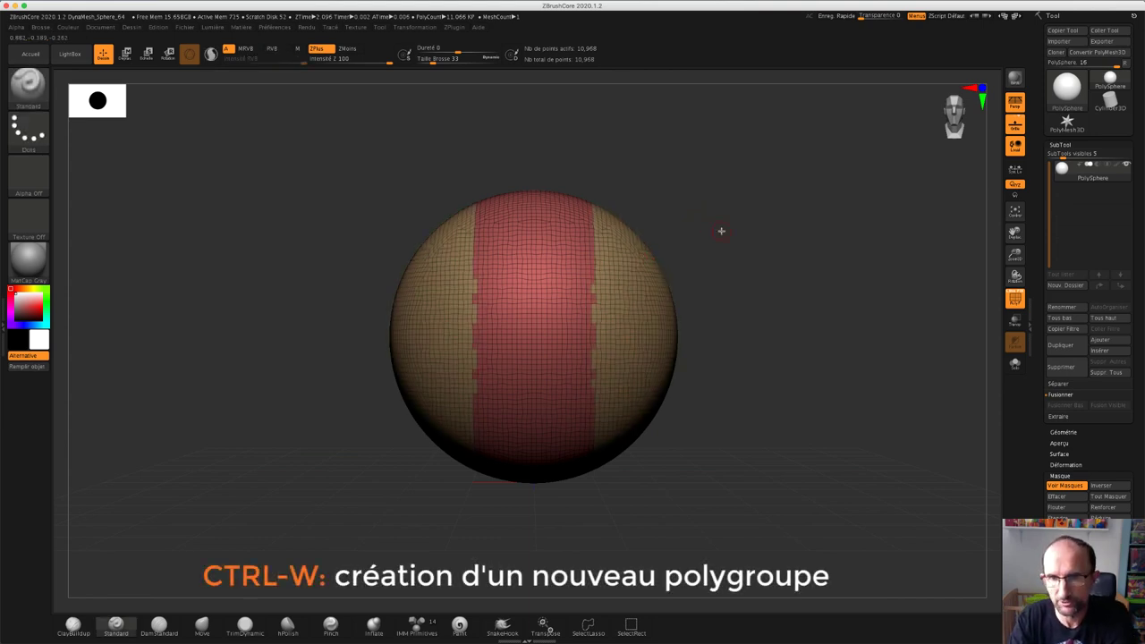
mouse_move(720, 230)
left_mouse_down()
mouse_move(733, 217)
mouse_move(710, 206)
mouse_move(760, 240)
left_mouse_up()
left_click(1015, 300)
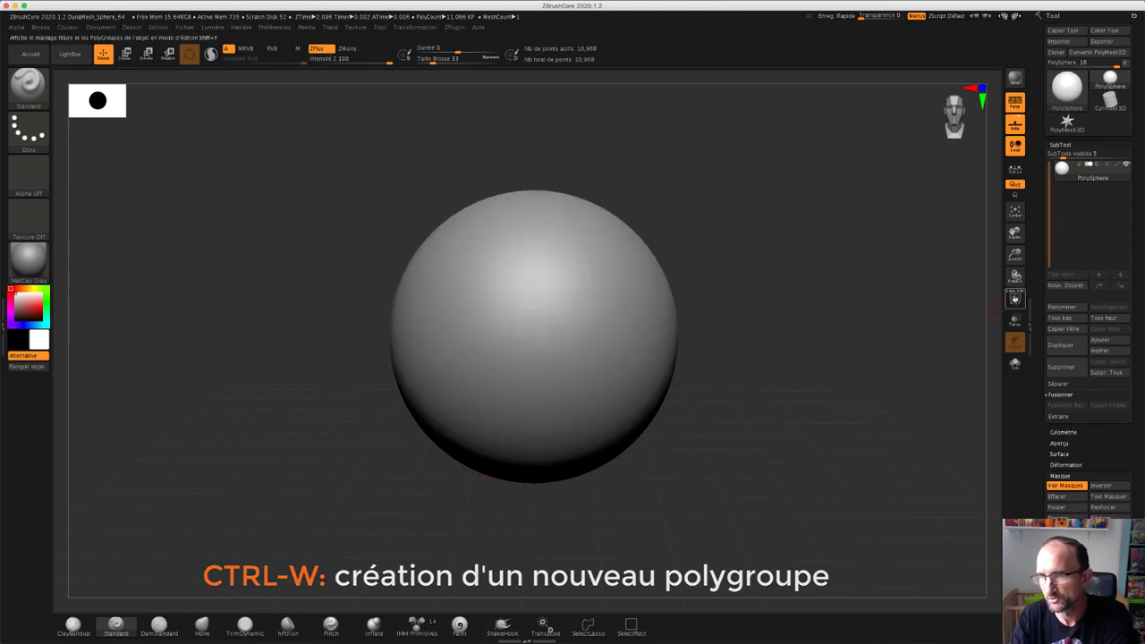
left_click(1015, 300)
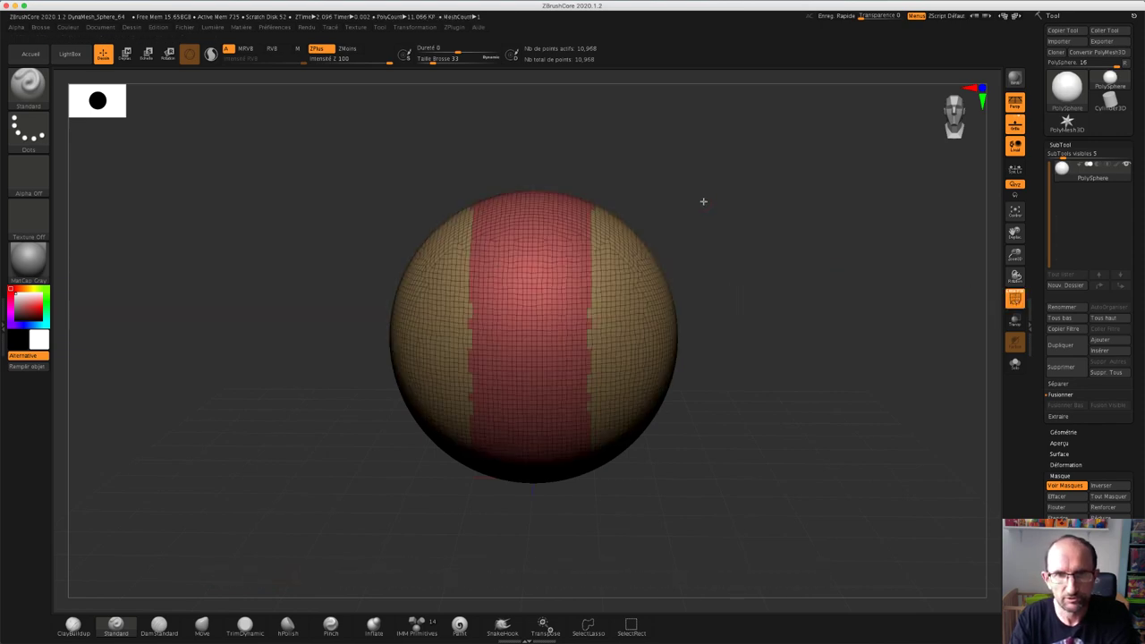
mouse_move(703, 201)
left_mouse_down()
mouse_move(690, 196)
mouse_move(707, 212)
left_mouse_up()
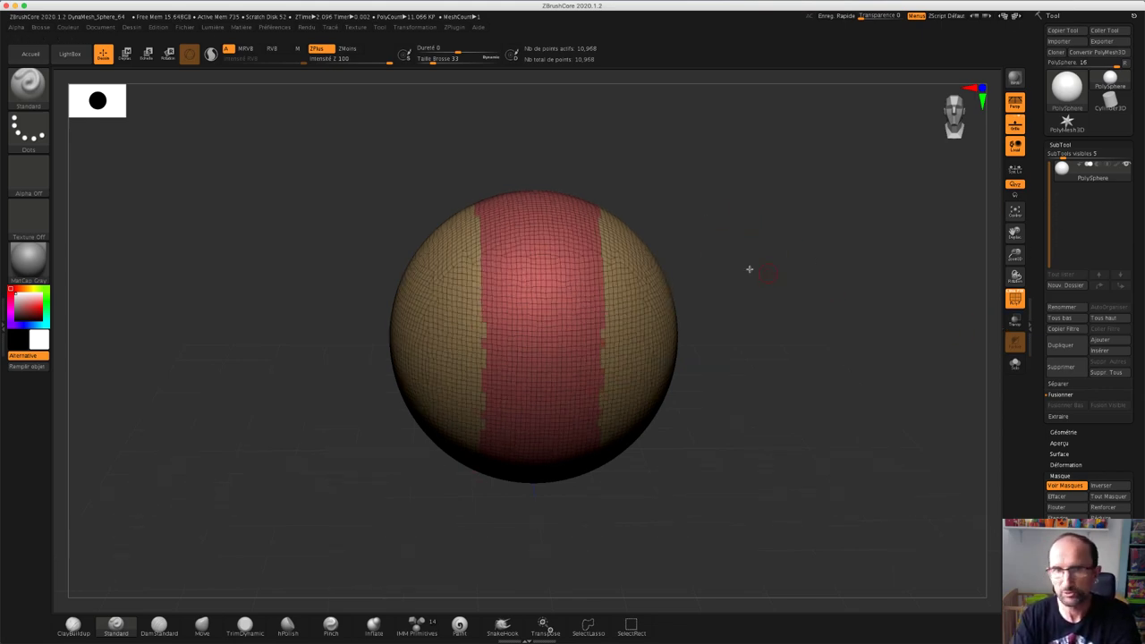
Step: Load the DemoSoldier project from LightBox without saving the sphere
left_click(69, 53)
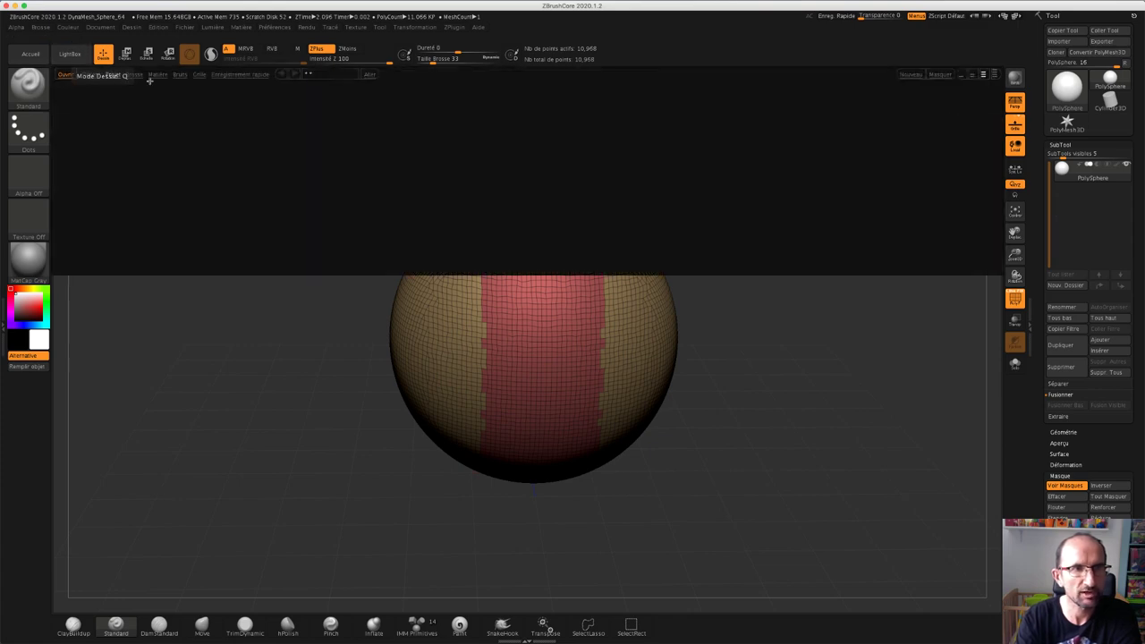
double_click(279, 194)
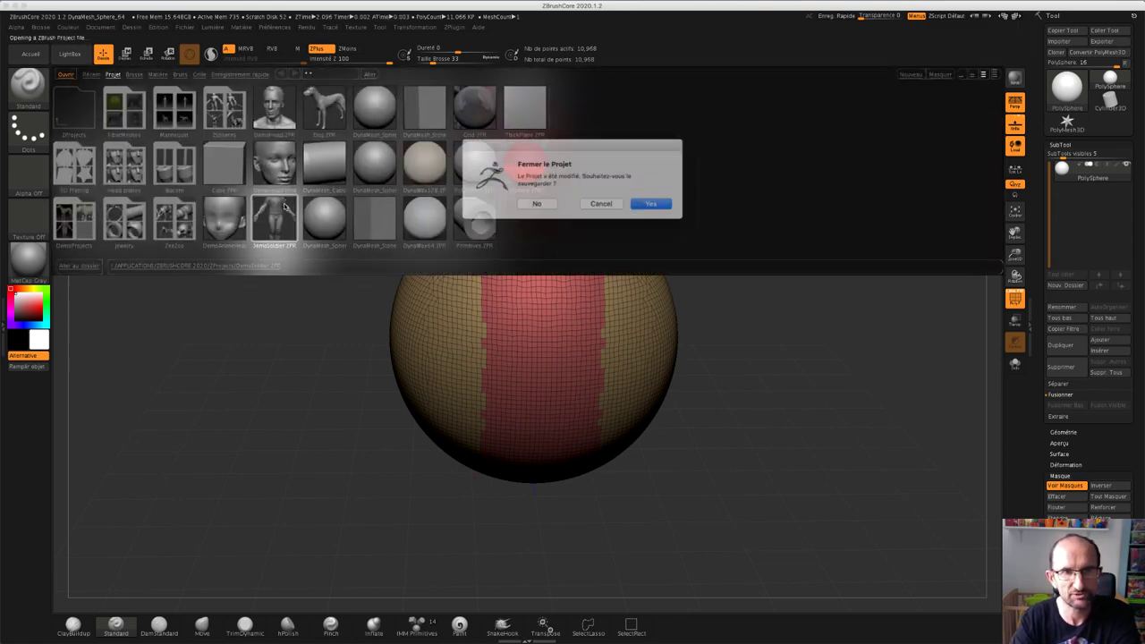
left_click(538, 200)
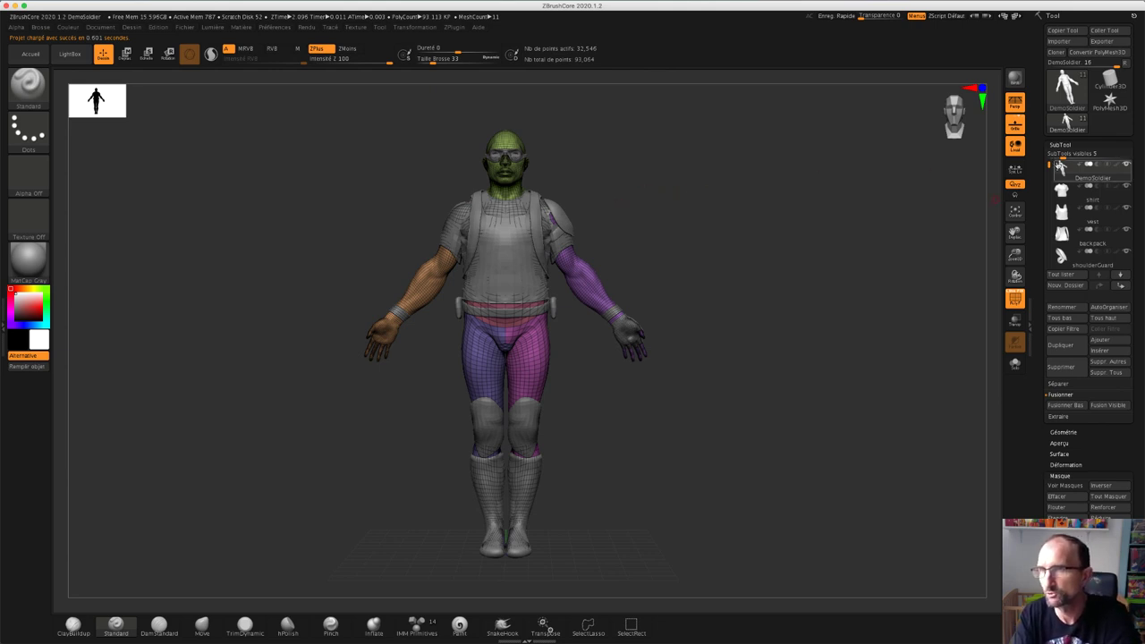
Step: Solo the DemoSoldier body subtool, hiding shirt, vest, backpack and shoulderGuard, and orbit to its back
left_click(1063, 168)
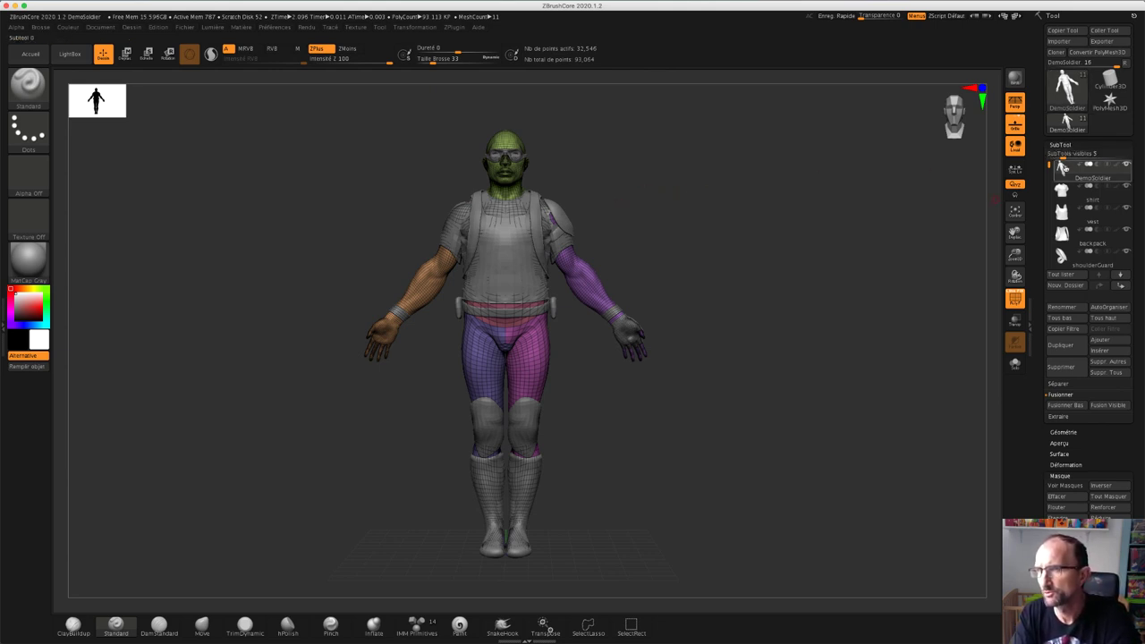
mouse_move(1091, 170)
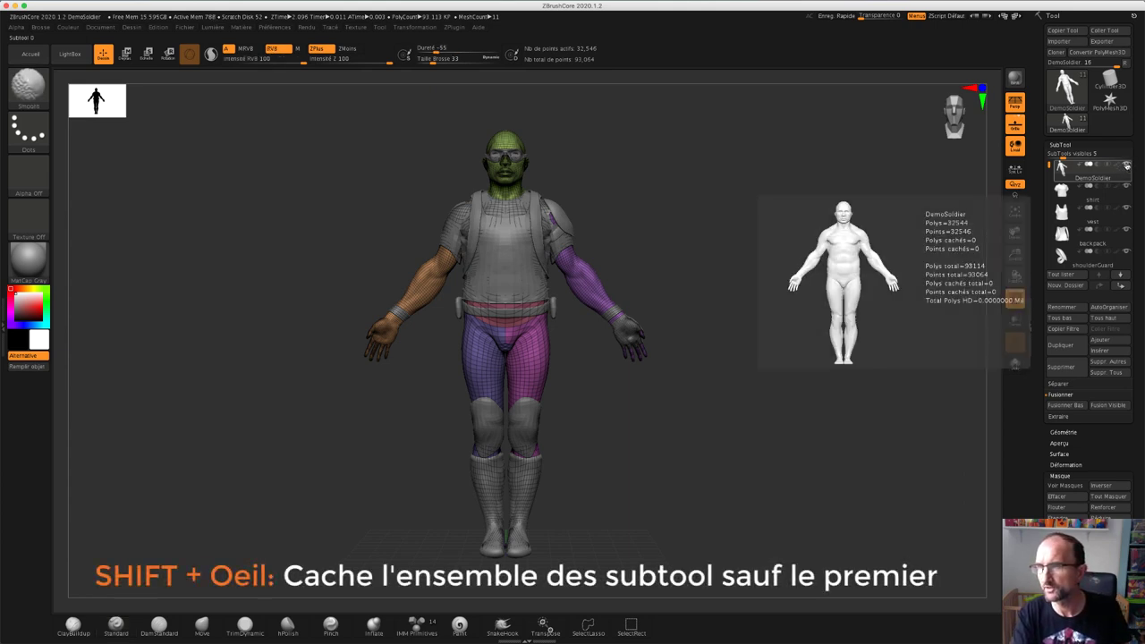
left_click(1125, 166, "shift")
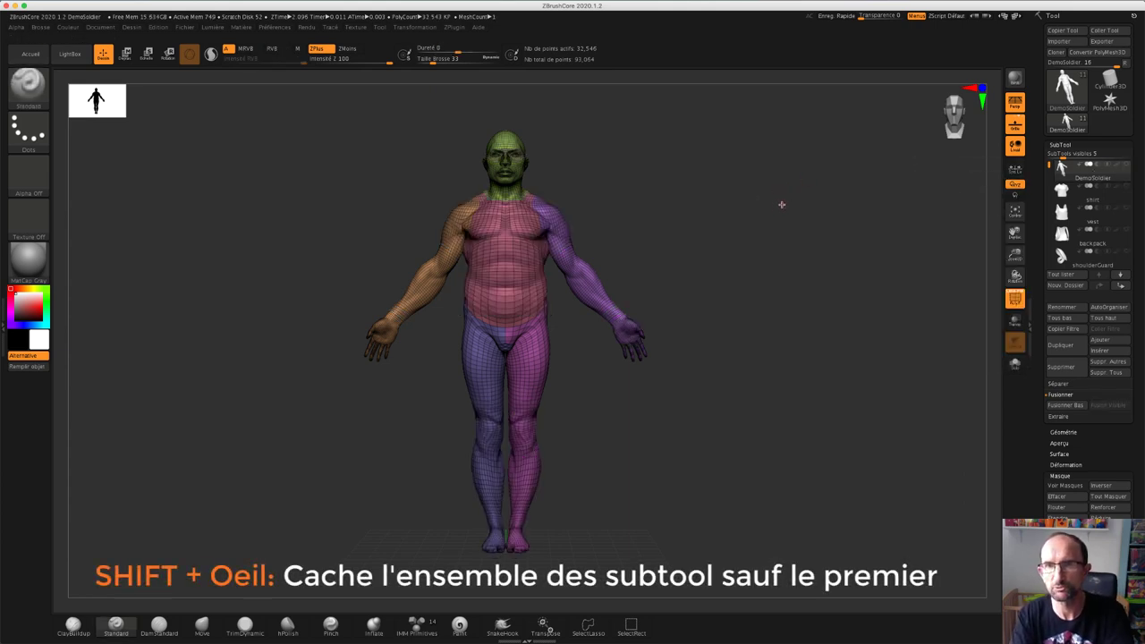
mouse_move(771, 209)
left_mouse_down()
mouse_move(639, 212)
mouse_move(716, 206)
left_mouse_up()
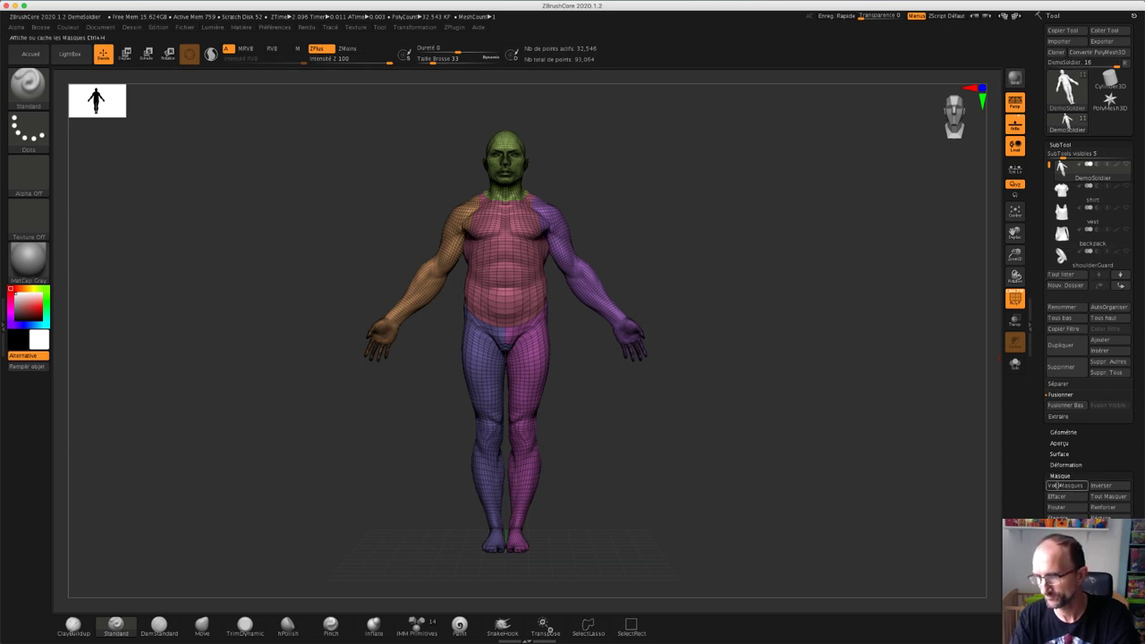
Step: Collapse the Géométrie, Masque, Fusionner and SubTool subpalettes to reveal the PolyGroupes options
left_click(1064, 432)
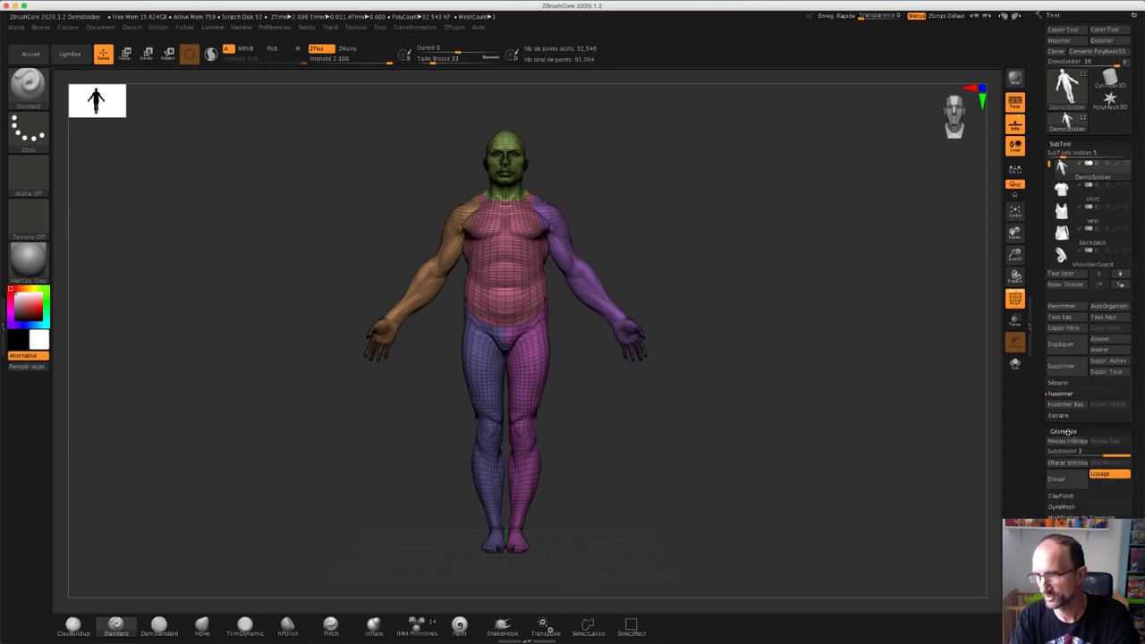
left_click(1069, 429)
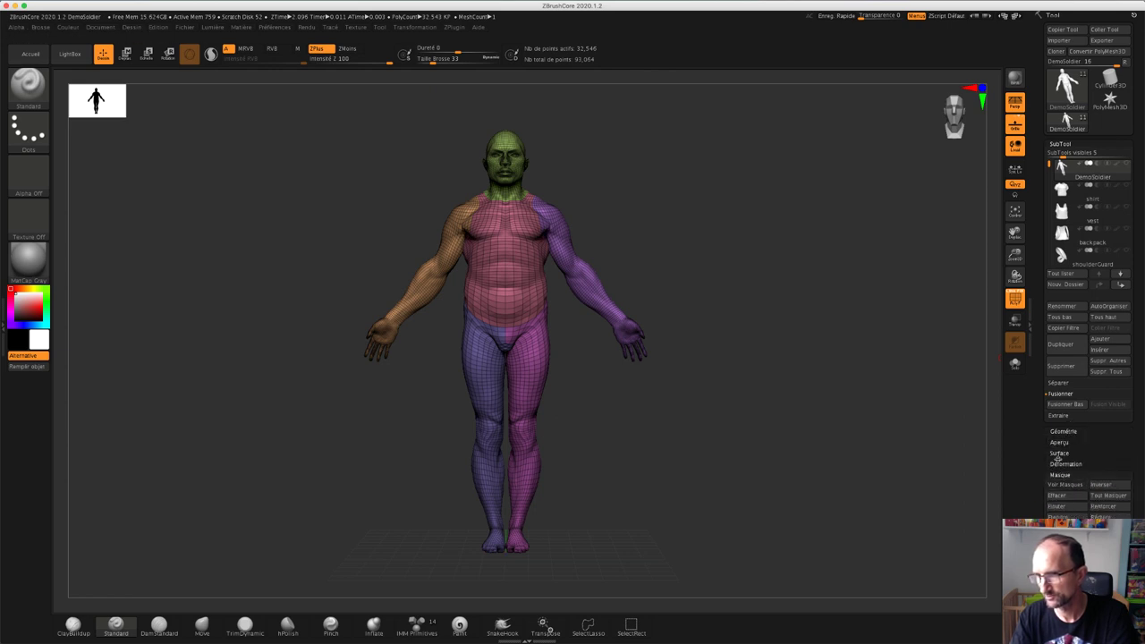
left_click(1061, 475)
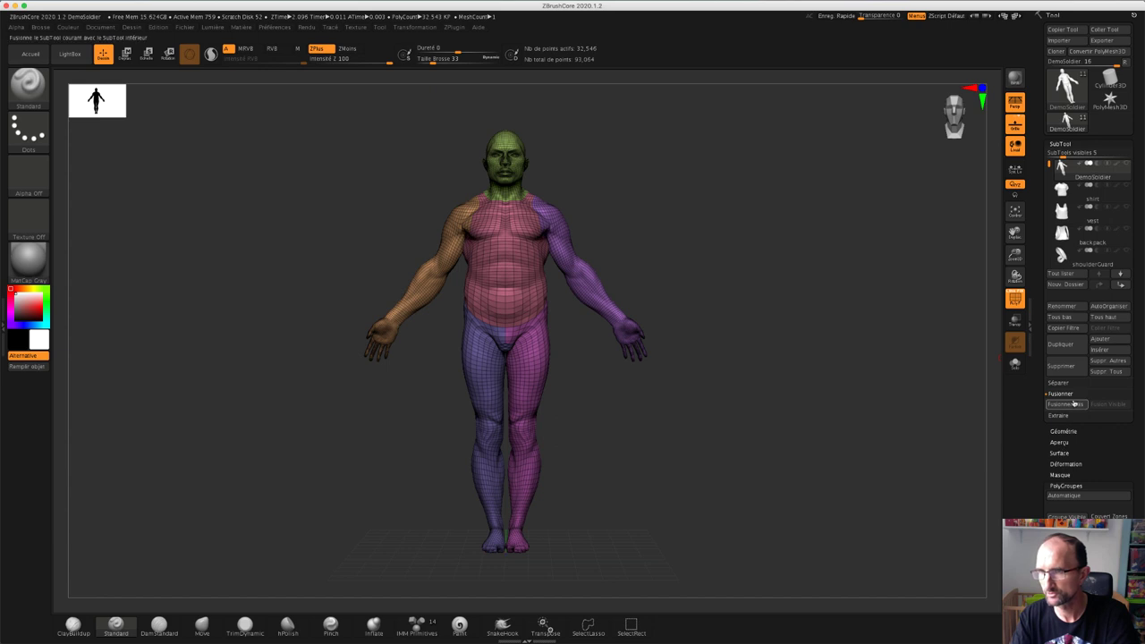
left_click(1073, 393)
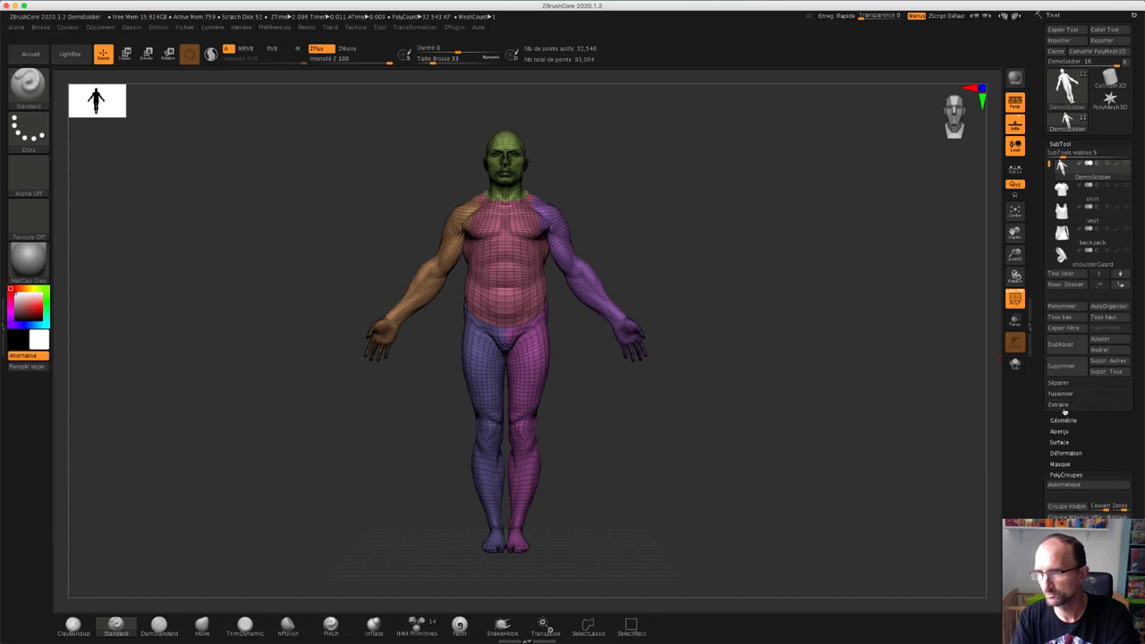
left_click(1063, 407)
left_click(1065, 405)
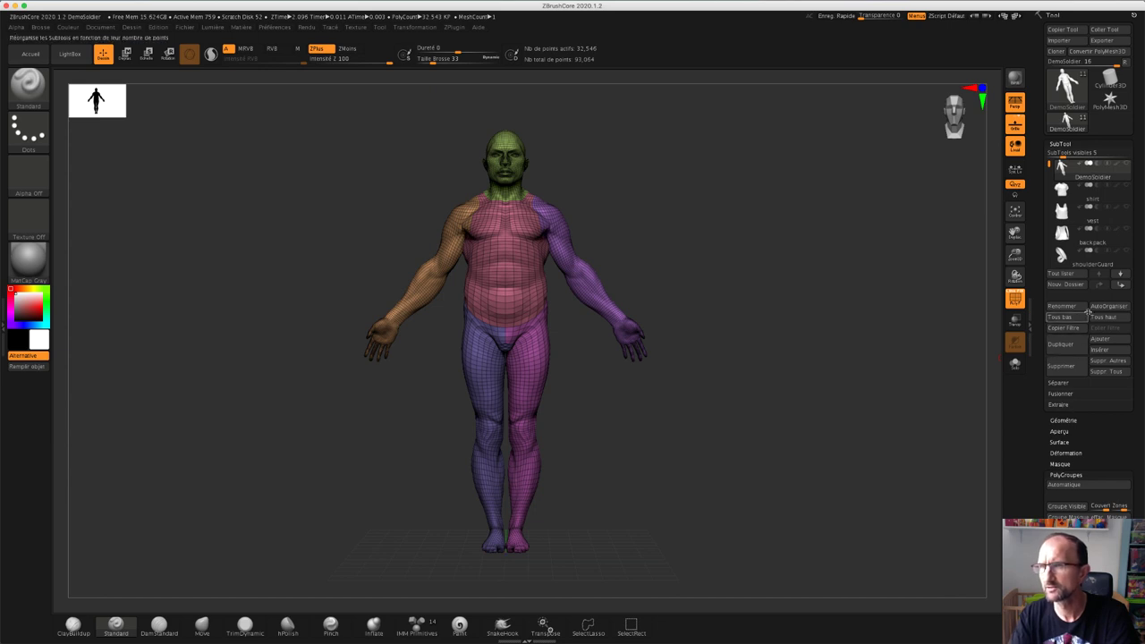
left_click(1064, 144)
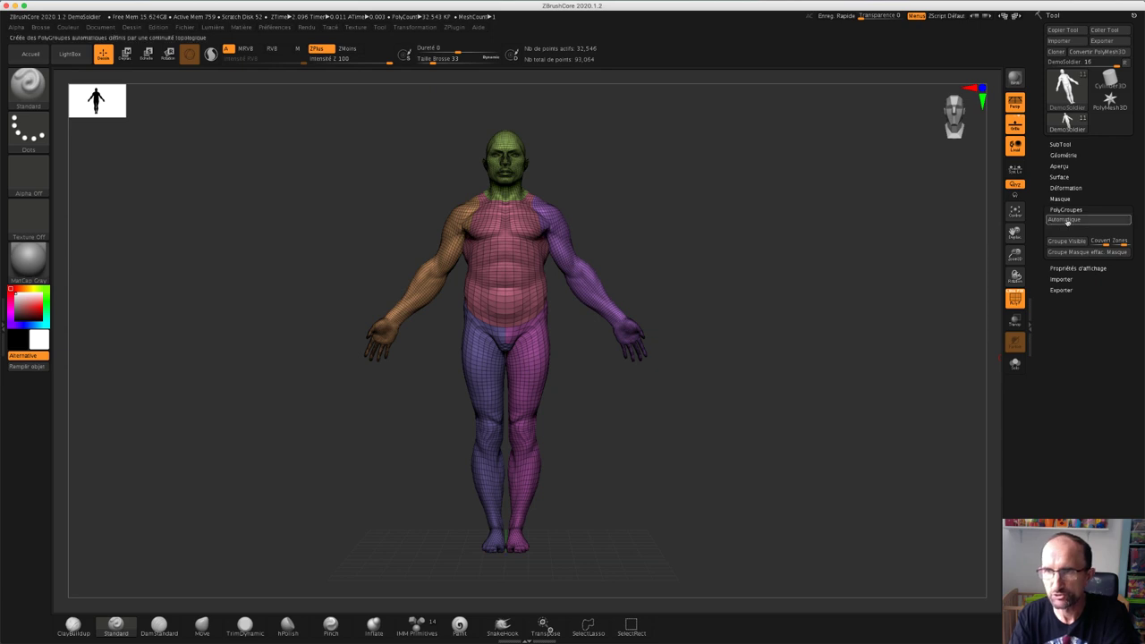
mouse_move(1065, 220)
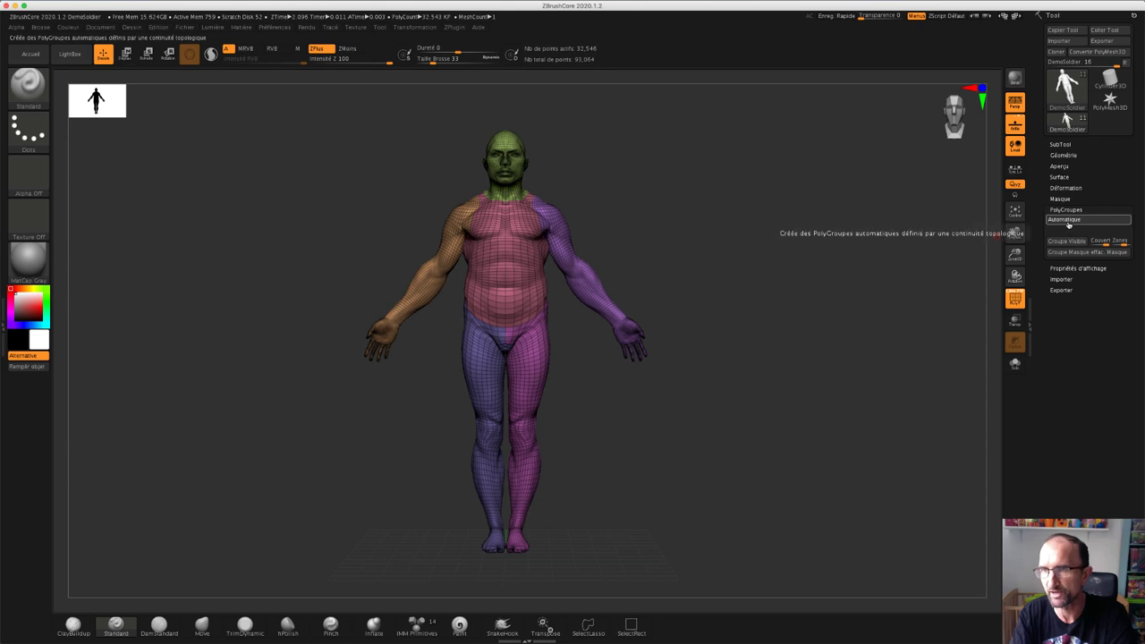
Step: Reset the body to one automatic polygroup, then mask the forearms and group them with Ctrl+W
left_click(1064, 220)
mouse_move(771, 239)
left_mouse_down()
mouse_move(776, 256)
mouse_move(725, 268)
mouse_move(735, 268)
left_mouse_up()
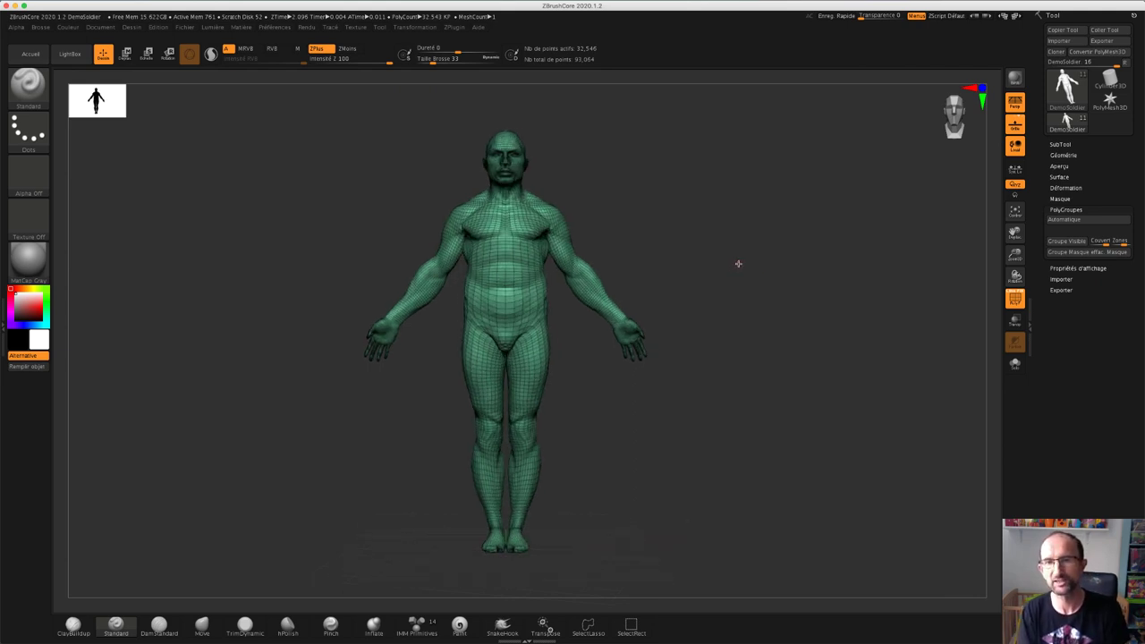
key("ctrl")
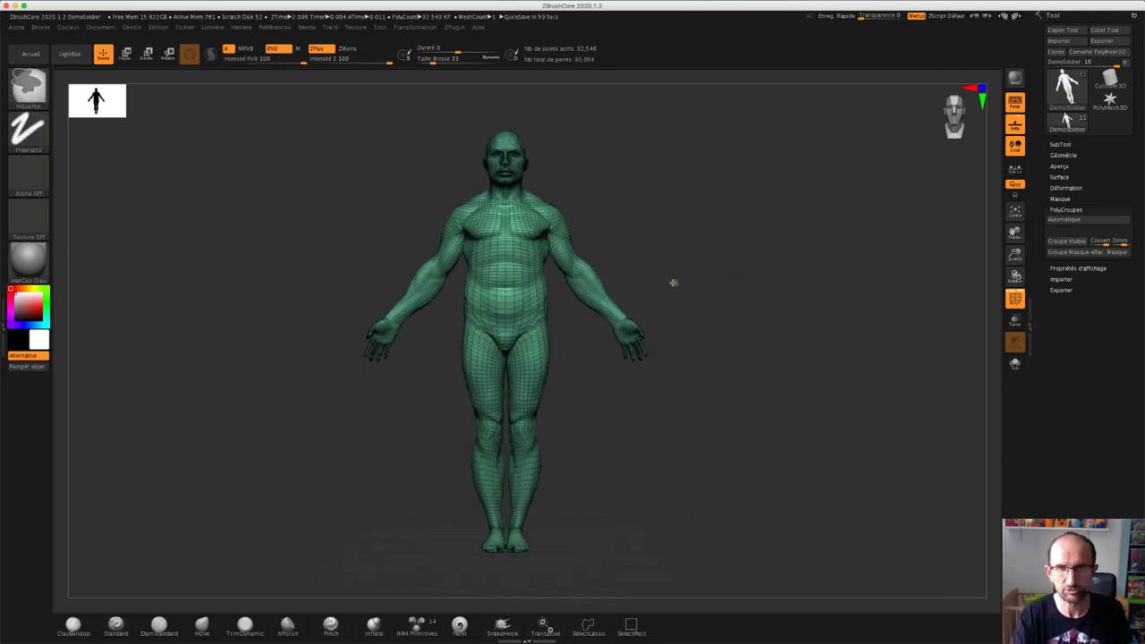
left_click_drag(583, 243, 676, 394, "ctrl")
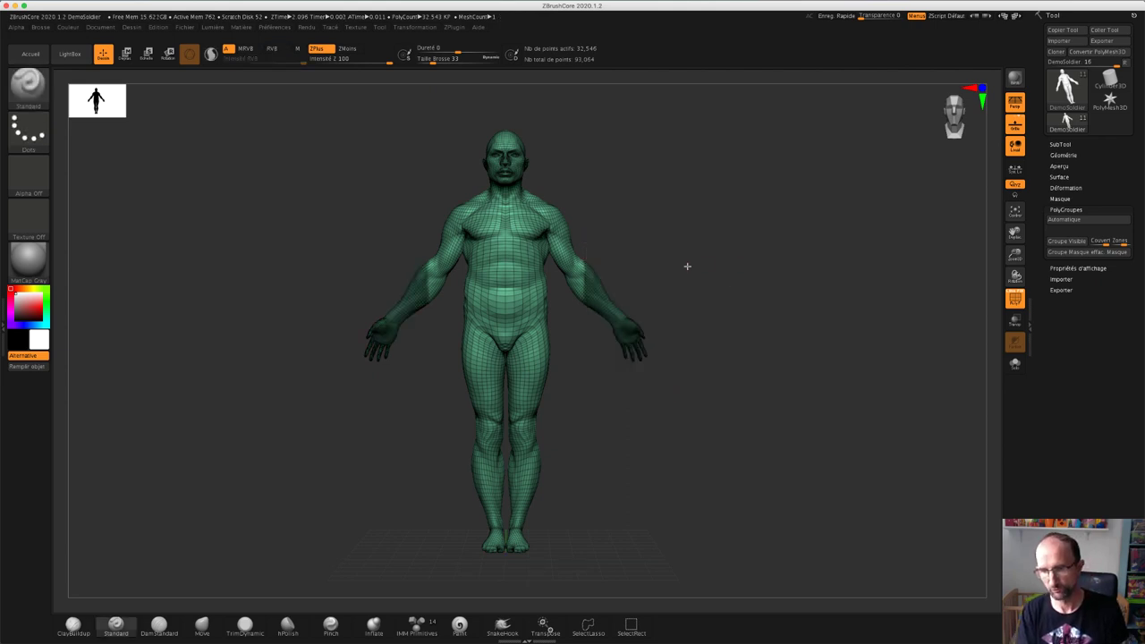
key("ctrl+w")
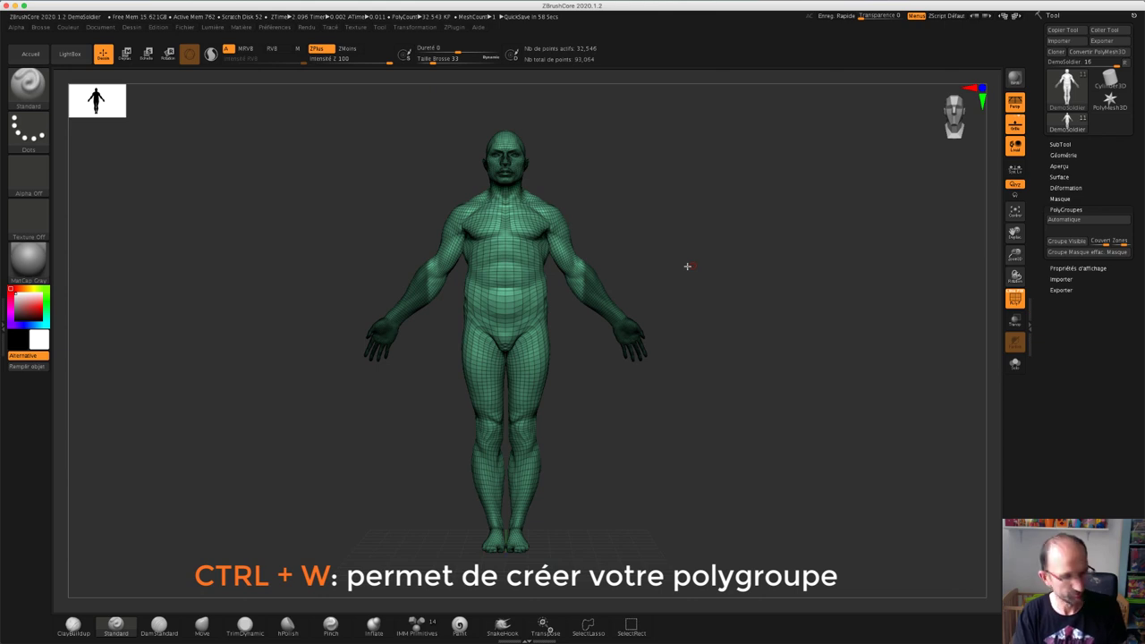
key("ctrl+w")
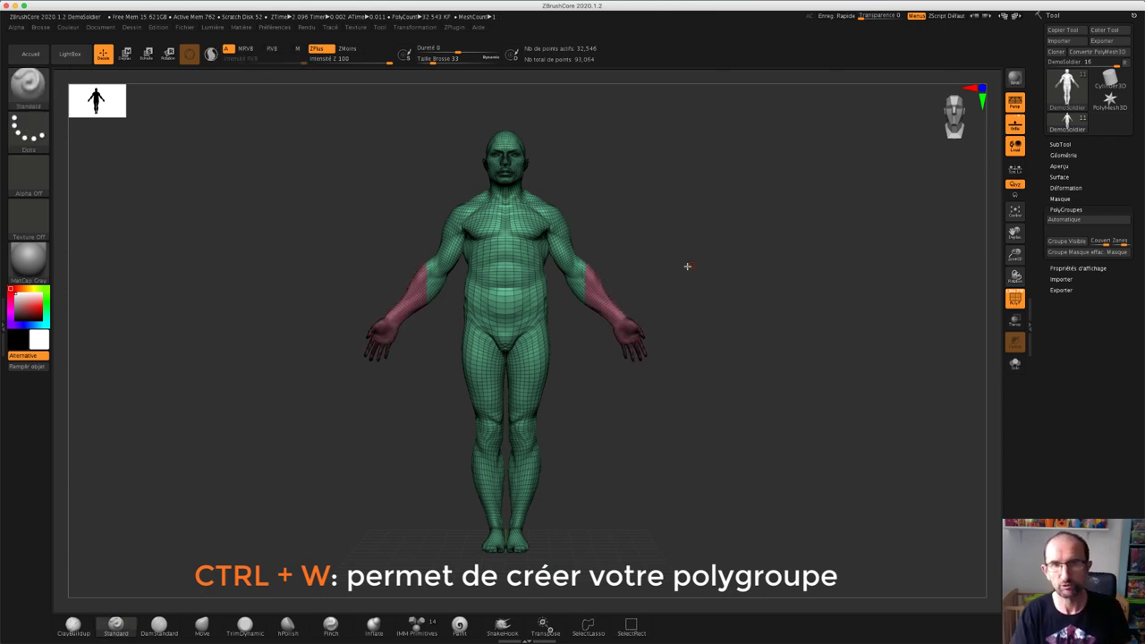
mouse_move(731, 267)
left_mouse_down()
mouse_move(663, 249)
mouse_move(726, 274)
left_mouse_up()
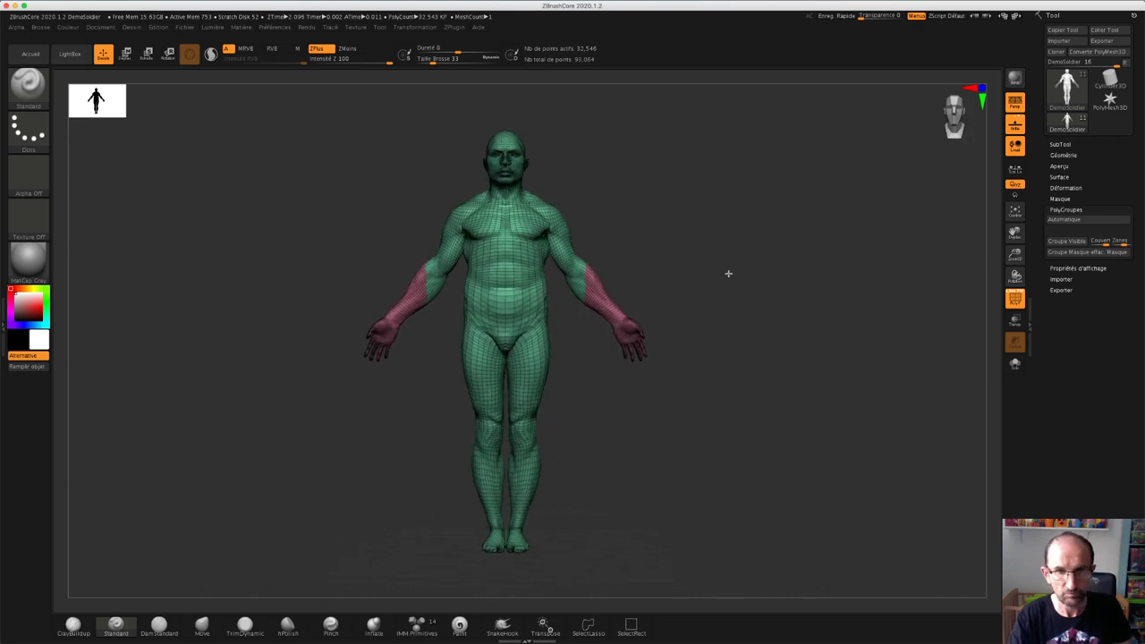
Step: Use Automatique in PolyGroupes to merge the whole body back into one blue polygroup
left_click(1068, 223)
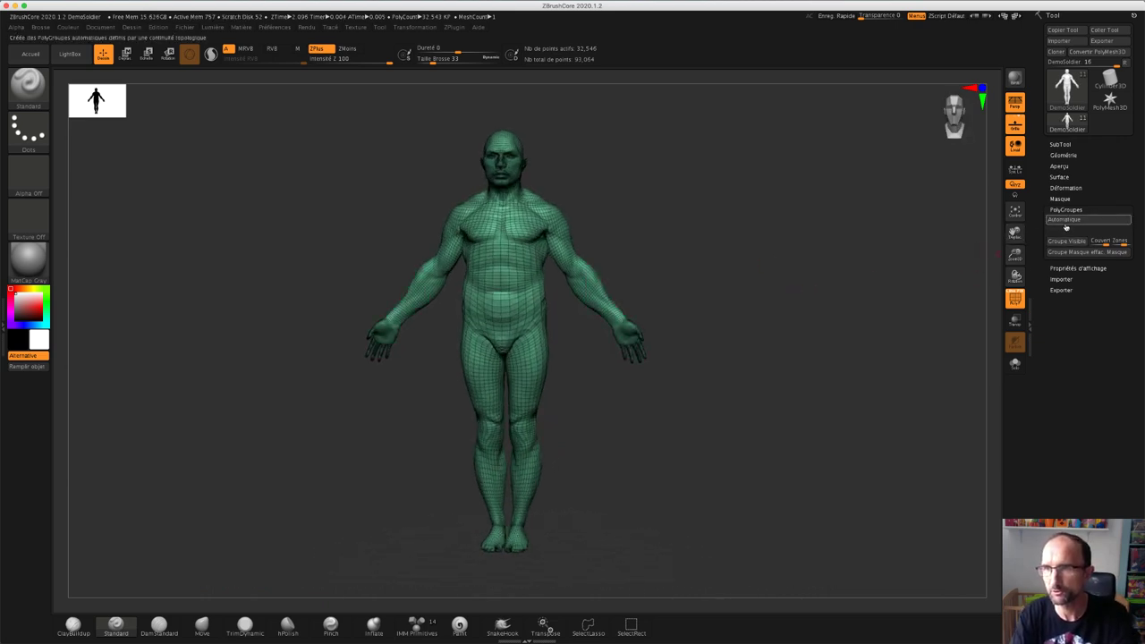
left_click(1065, 223)
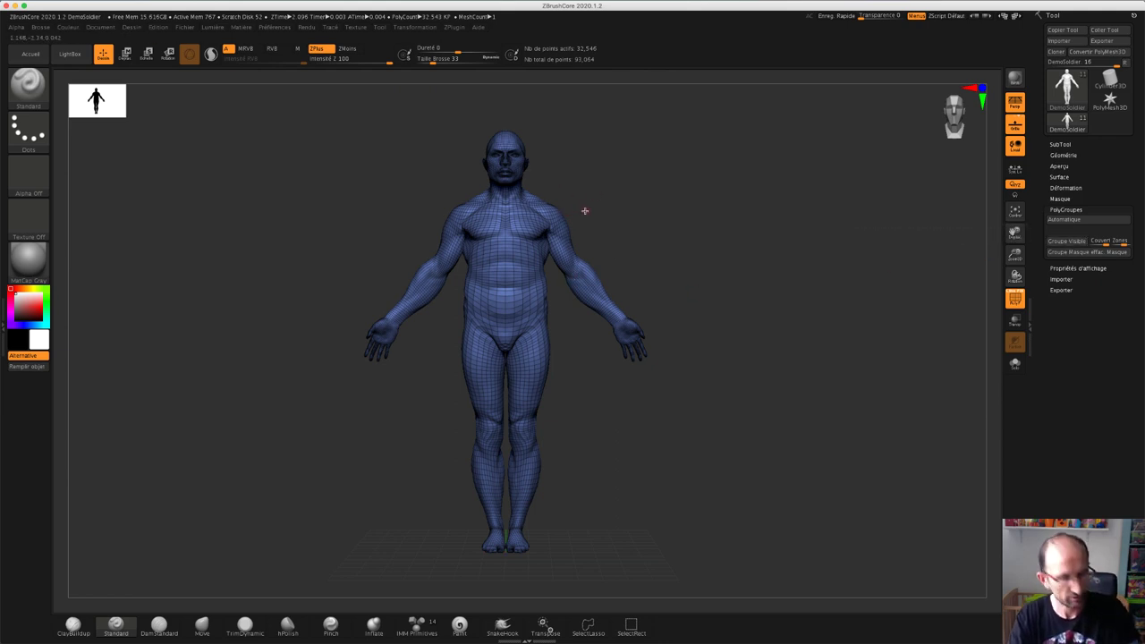
Step: Rectangle-mask the right-hand arm, invert the mask twice, then clear the mask from both arms
key("p")
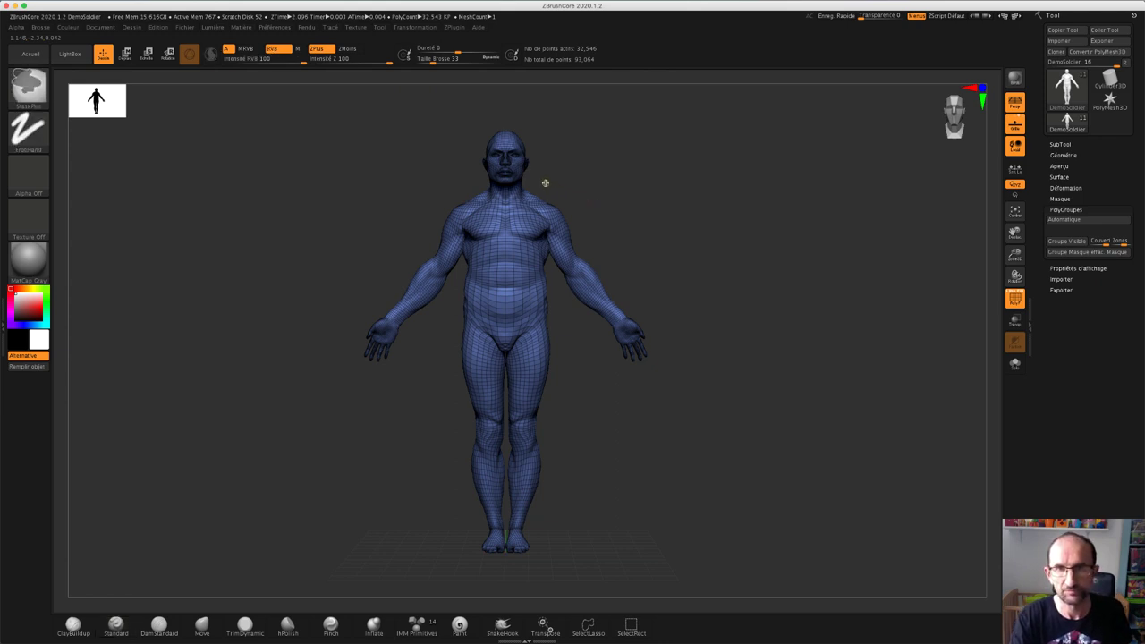
mouse_move(542, 179)
left_mouse_down("ctrl")
mouse_move(680, 370)
mouse_move(679, 357)
left_mouse_up("ctrl")
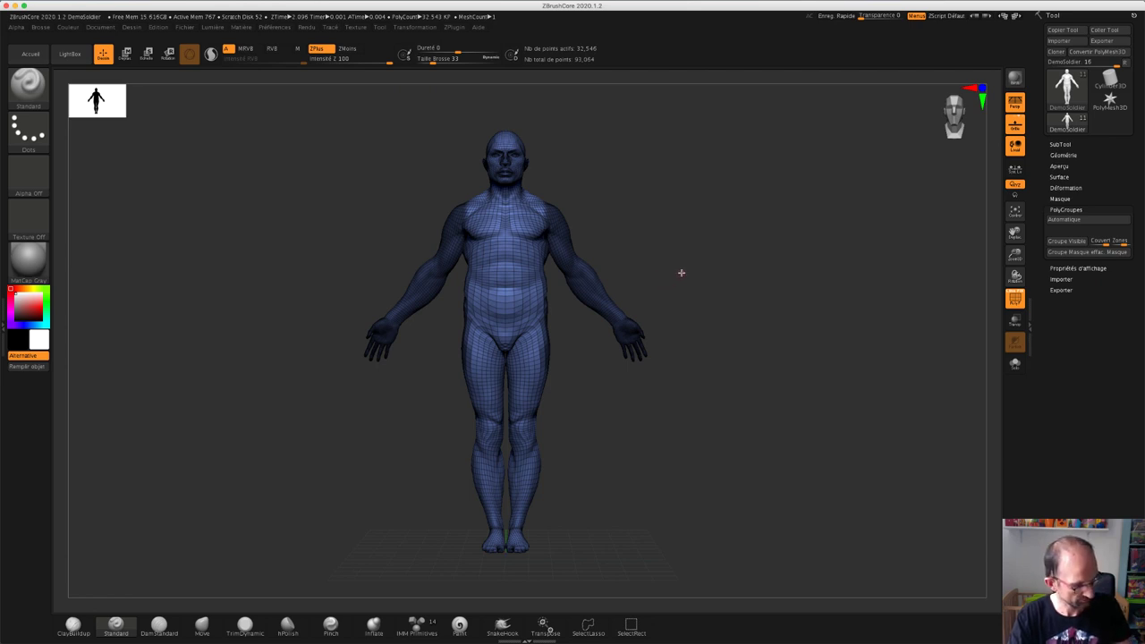
left_click(675, 258, "ctrl")
left_click(678, 254, "ctrl")
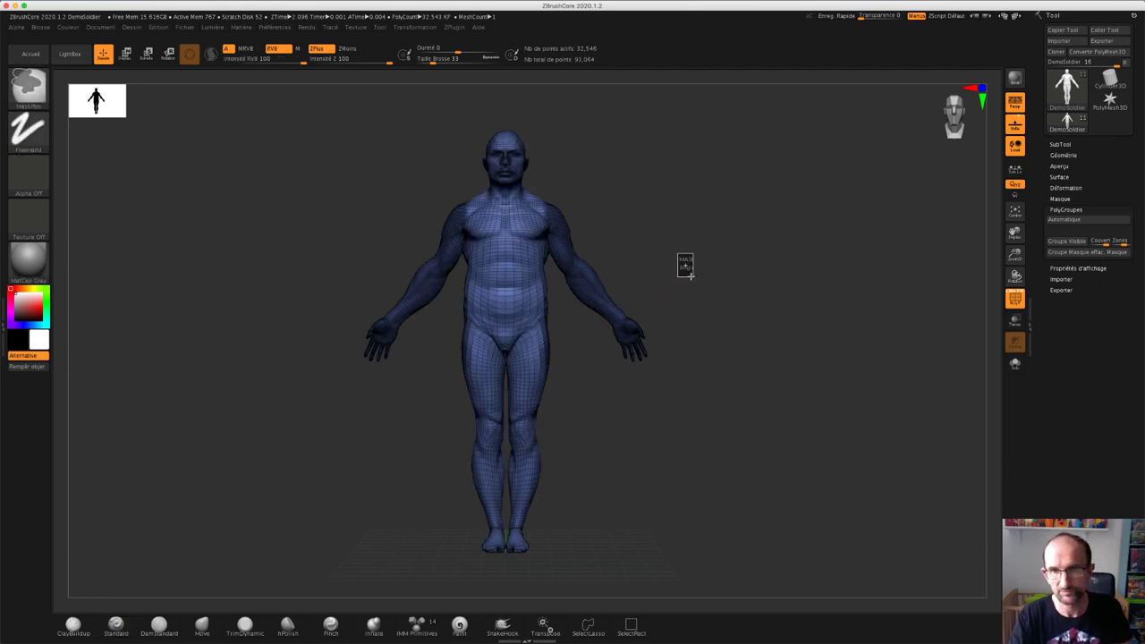
left_click_drag(684, 273, 636, 236, "ctrl")
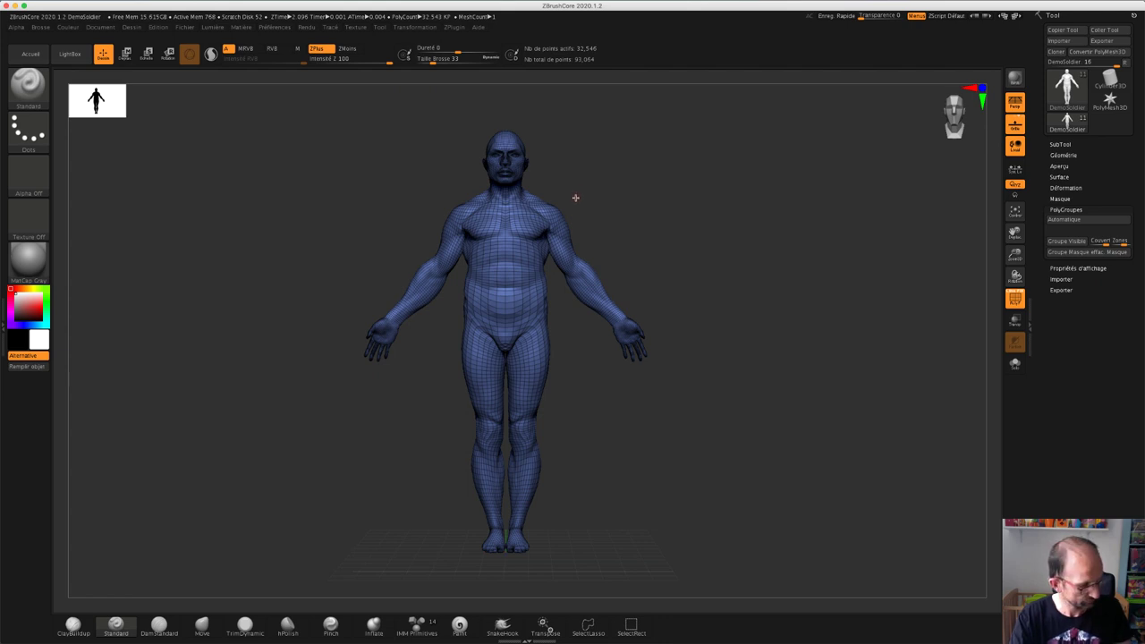
Step: Mask both arms with a rectangle and turn off mirror symmetry with X
key("ctrl")
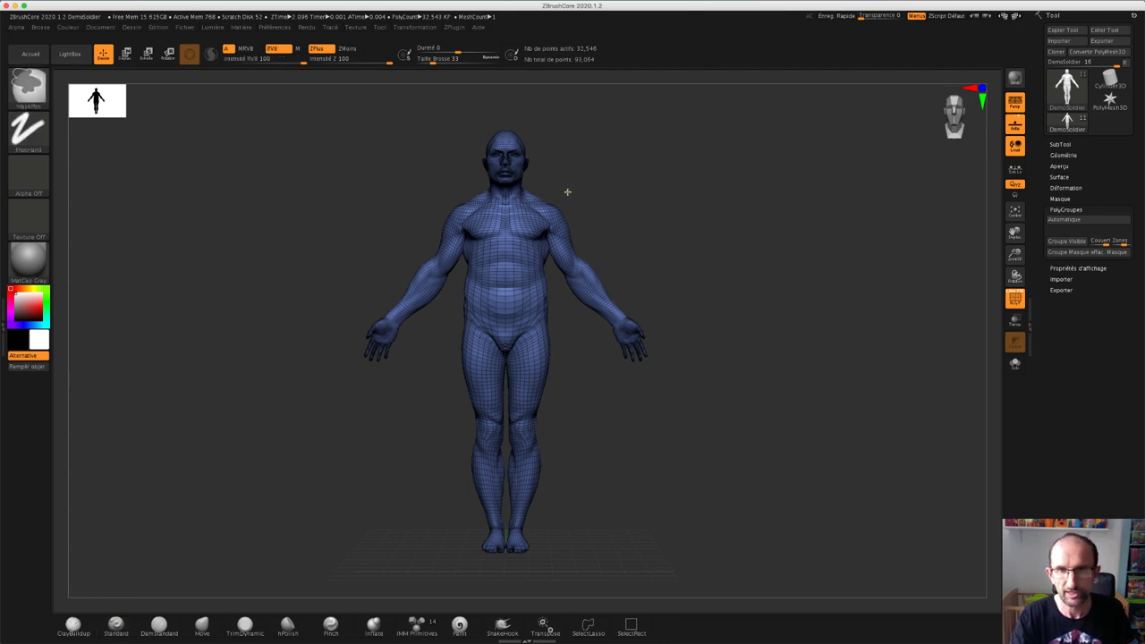
left_click_drag(567, 191, 668, 374, "ctrl")
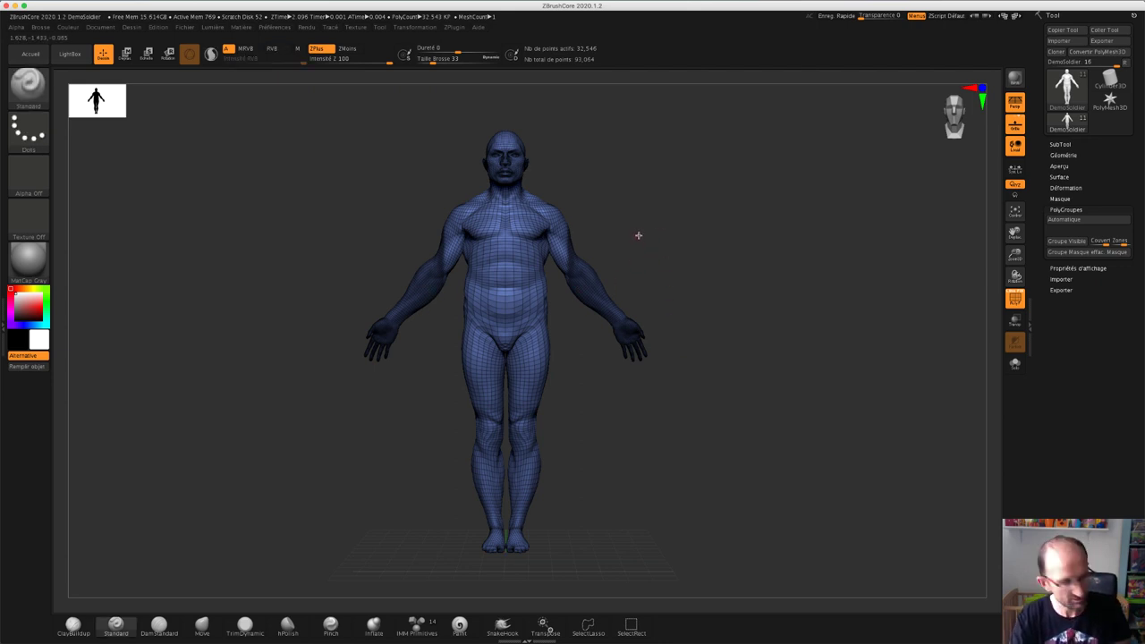
key("ctrl")
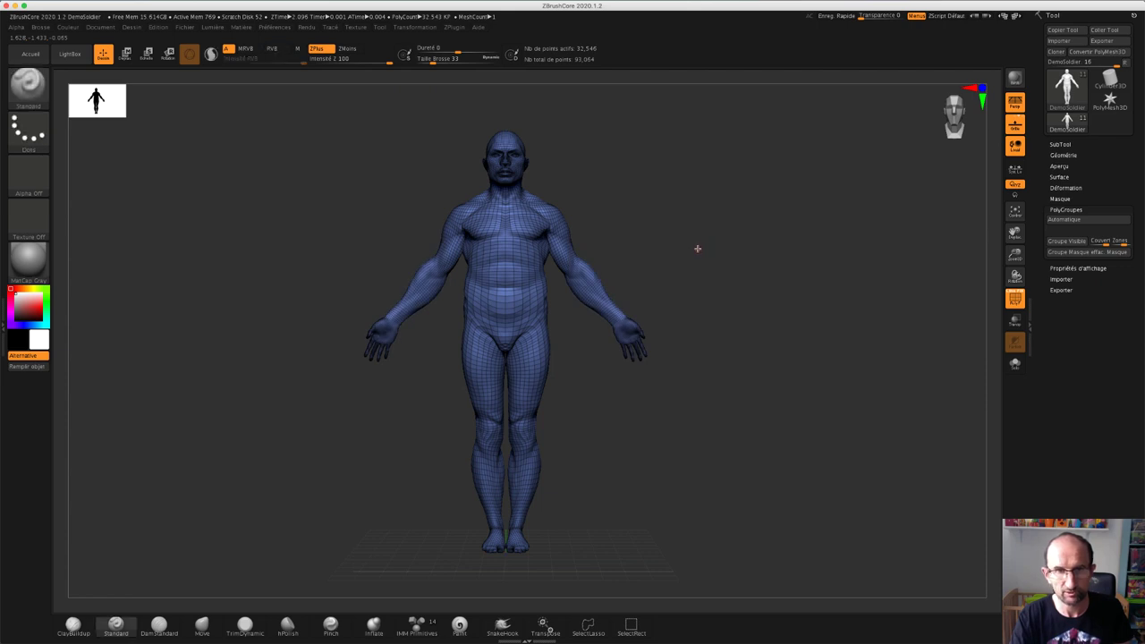
key("x")
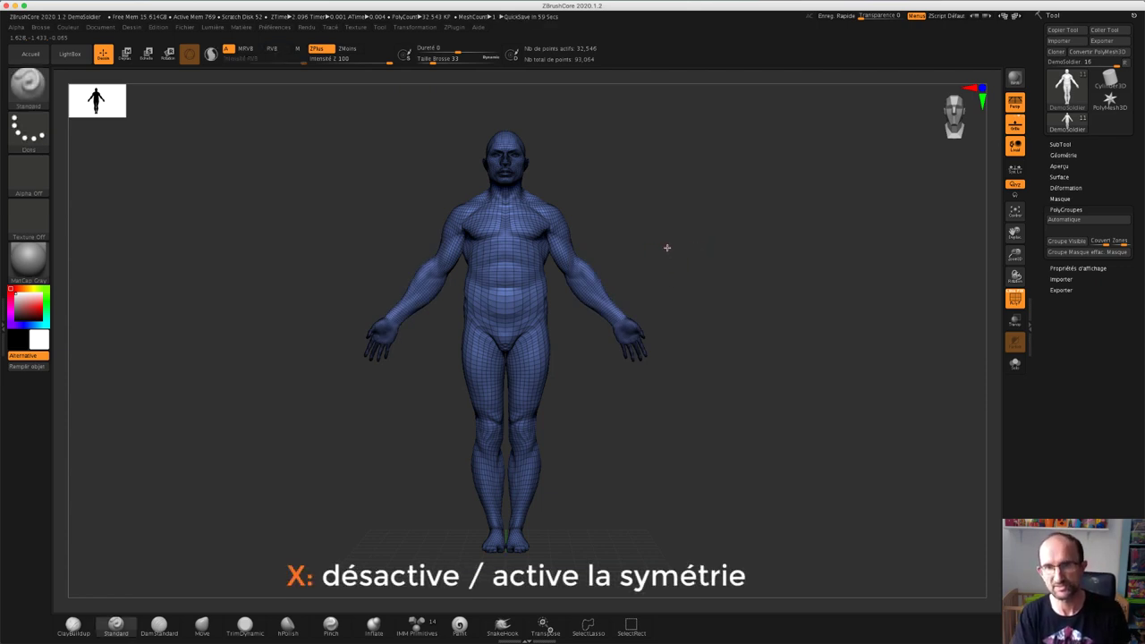
Step: Rectangle-mask only the left arm from shoulder to hand and group it as a teal polygroup with Ctrl+W
key("ctrl")
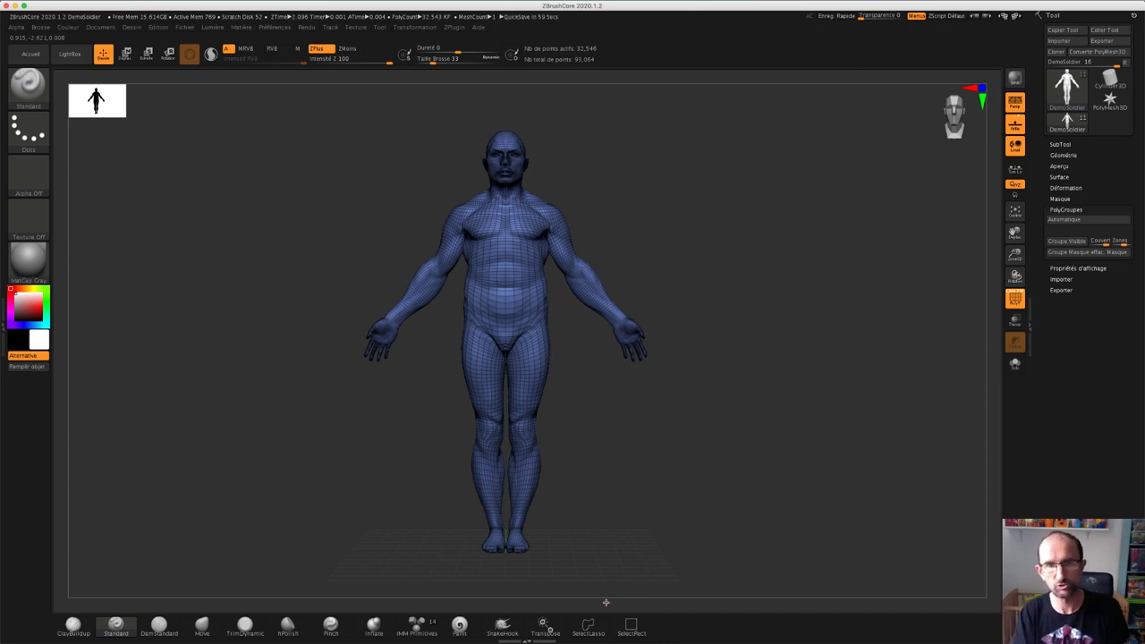
key("ctrl")
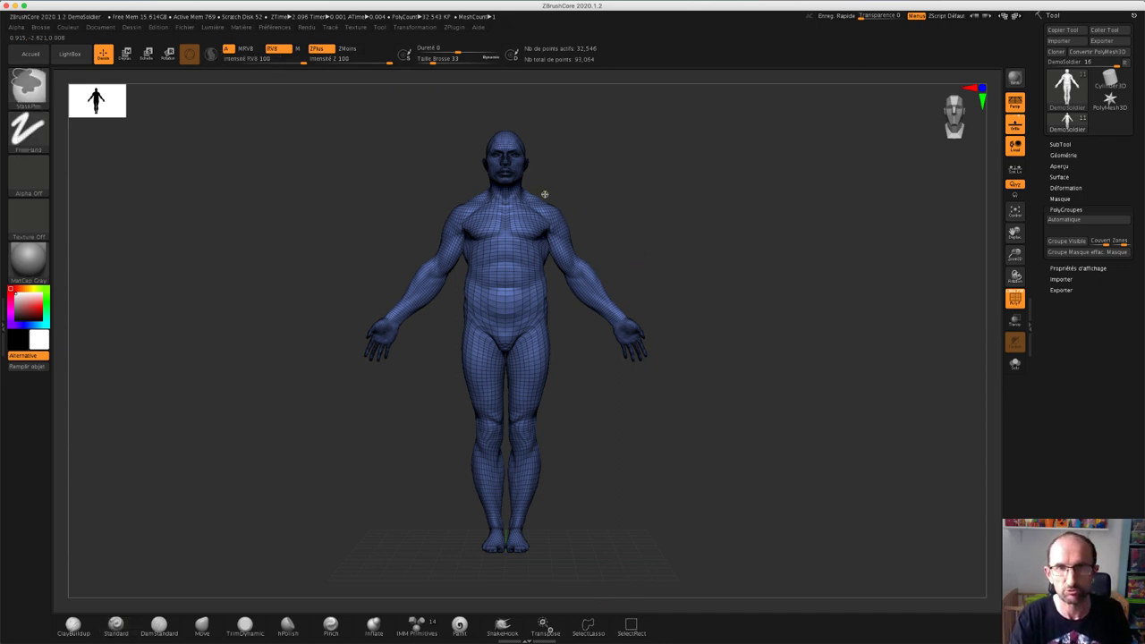
left_click_drag(550, 189, 641, 339, "ctrl")
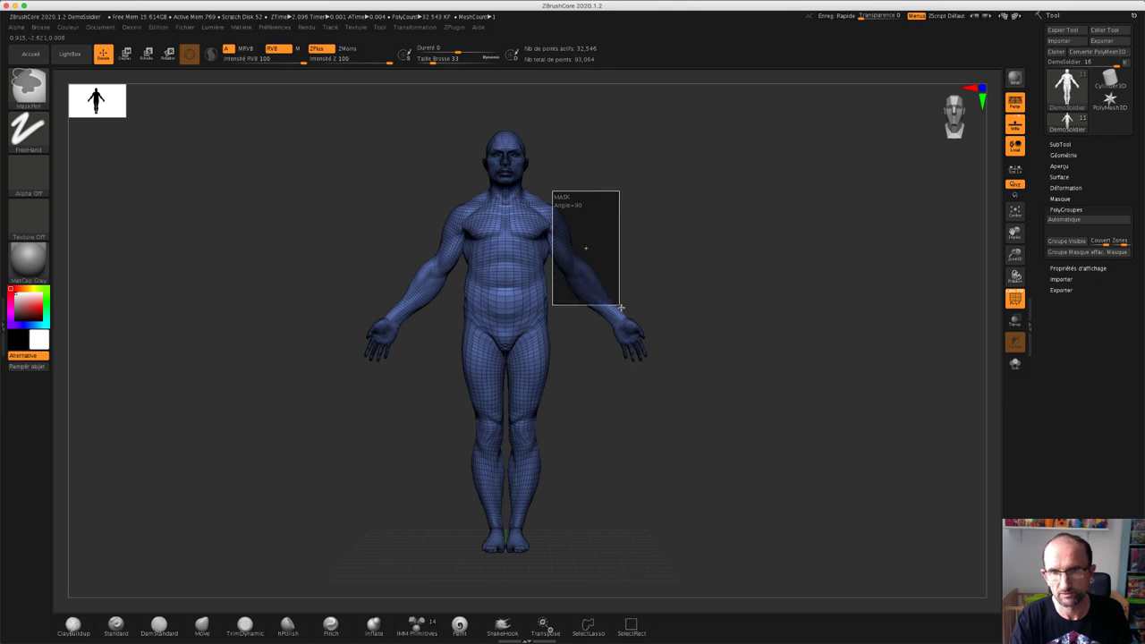
left_click_drag(640, 339, 668, 375, "ctrl")
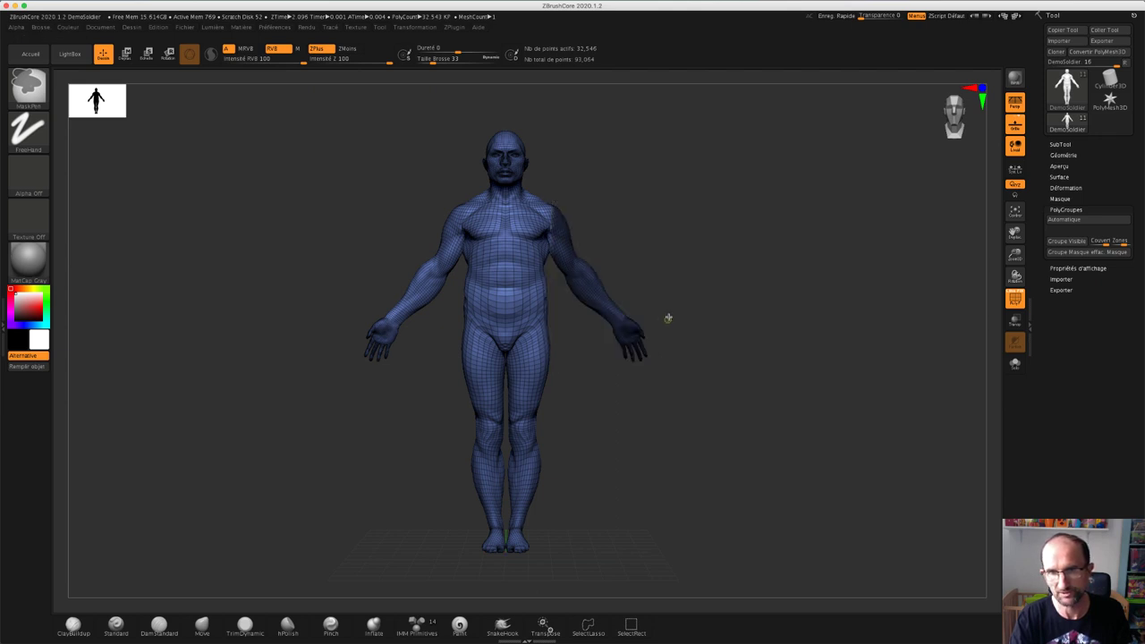
key("ctrl+w")
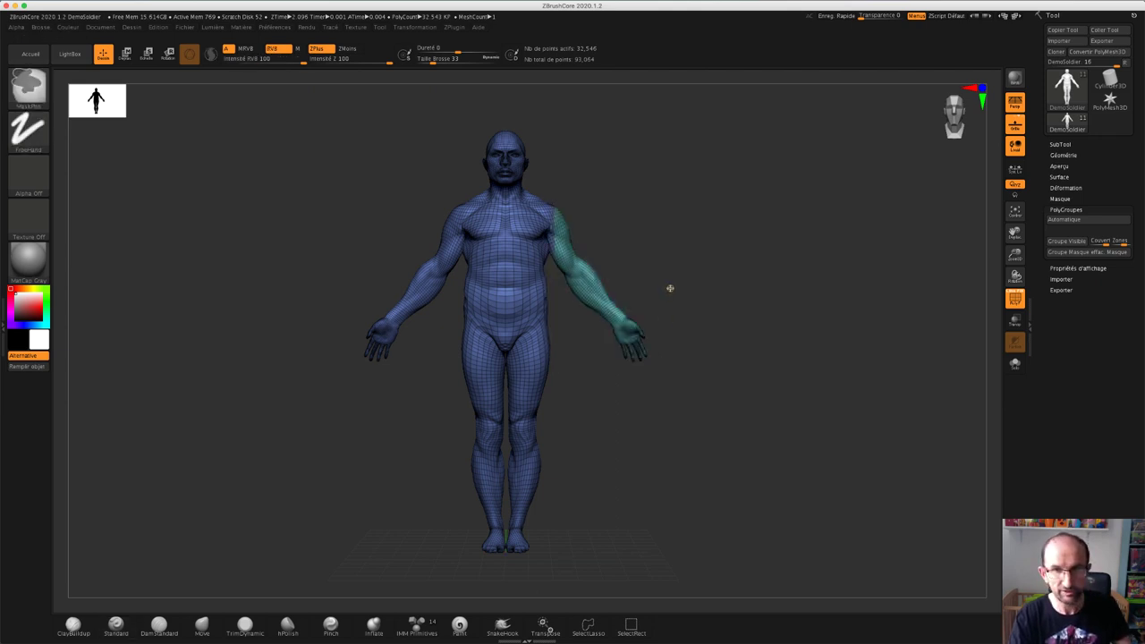
mouse_move(713, 256)
left_mouse_down()
mouse_move(631, 252)
mouse_move(726, 259)
mouse_move(715, 262)
left_mouse_up()
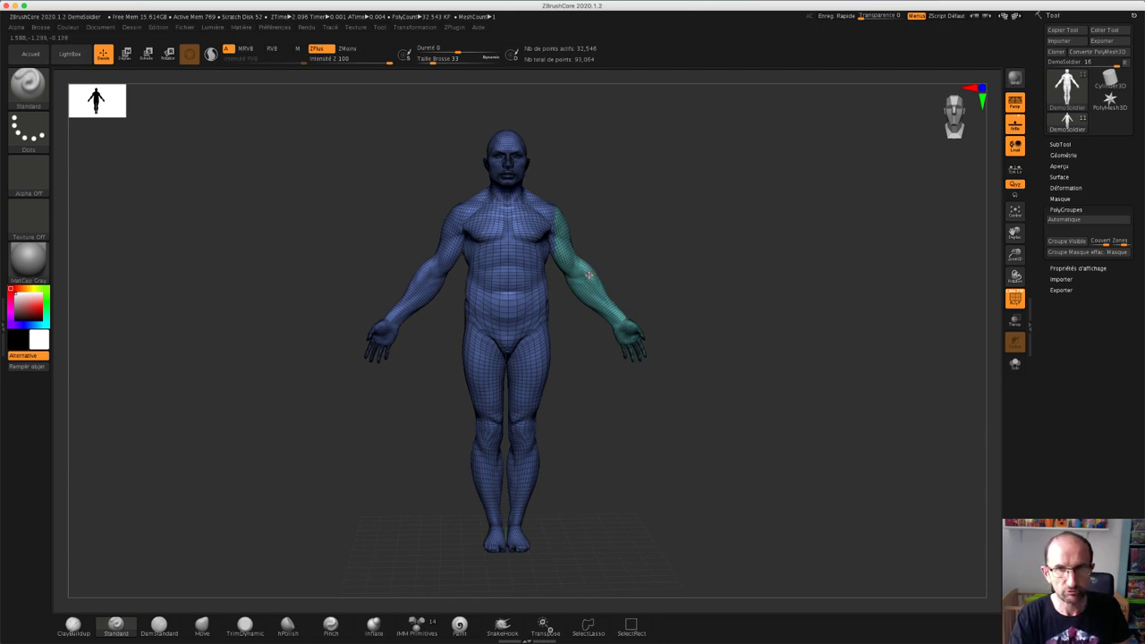
Step: Isolate the teal arm group, invert visibility to hide it, and frame the remaining body with F
key("ctrl+shift")
key("ctrl+shift")
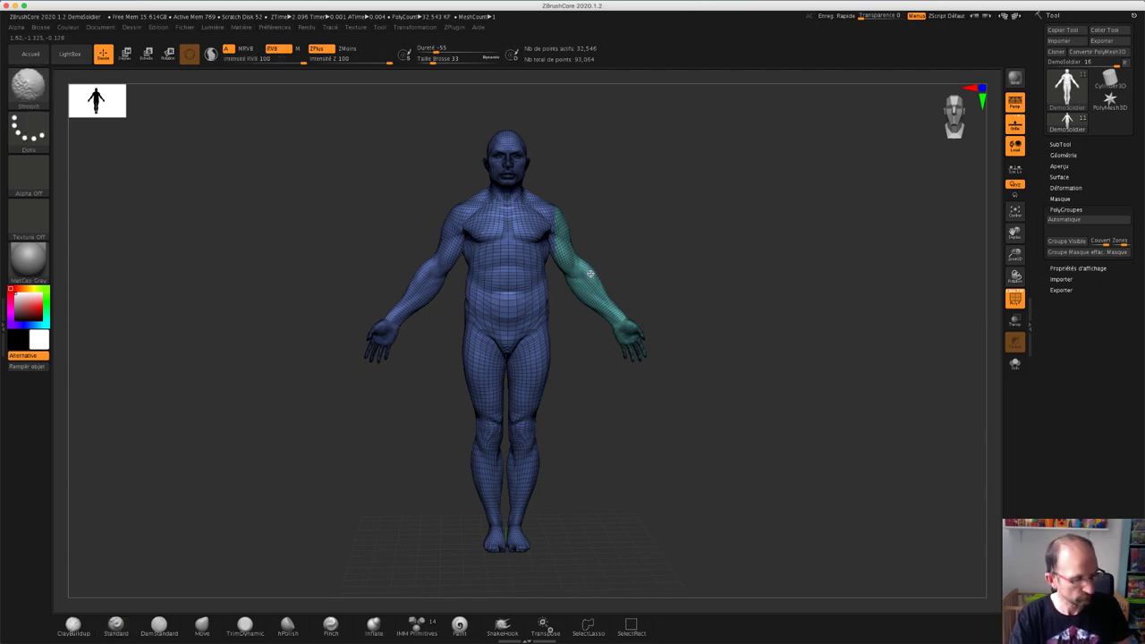
left_click(588, 278, "ctrl+shift")
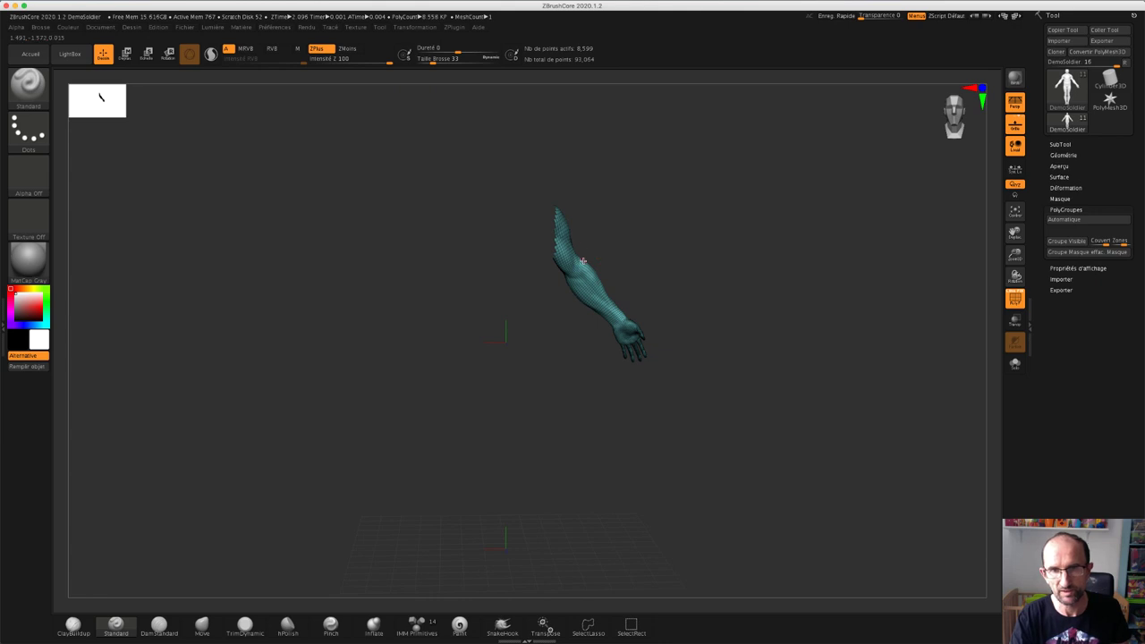
key("ctrl+shift")
left_click(712, 262, "ctrl+shift")
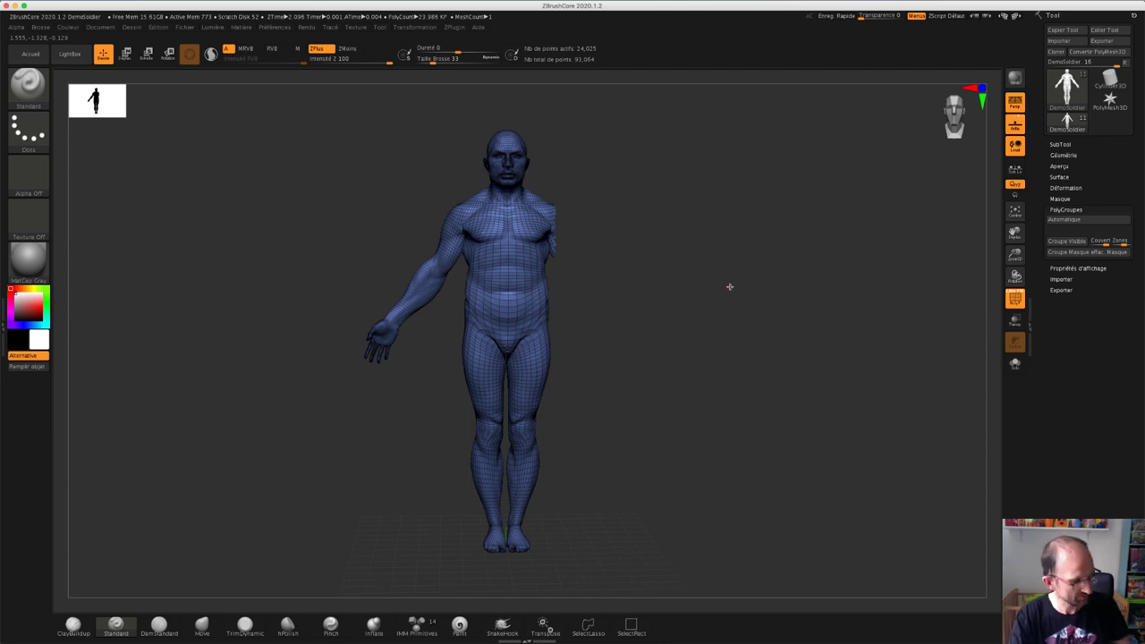
key("f")
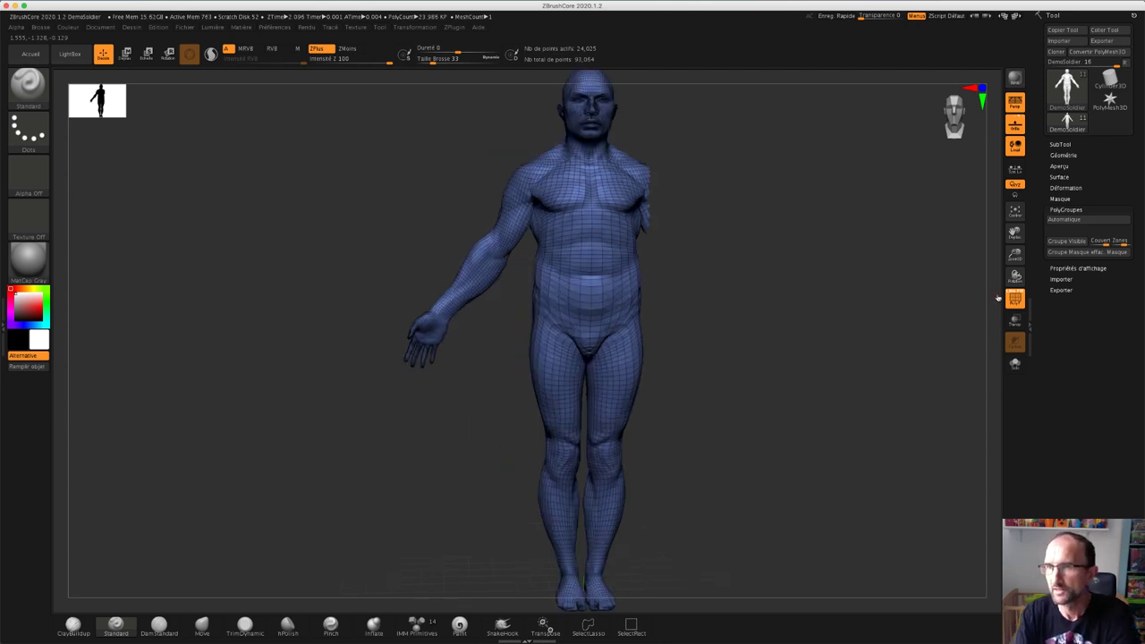
Step: Apply Groupe Visible so the visible body becomes one purple polygroup
left_click(1069, 241)
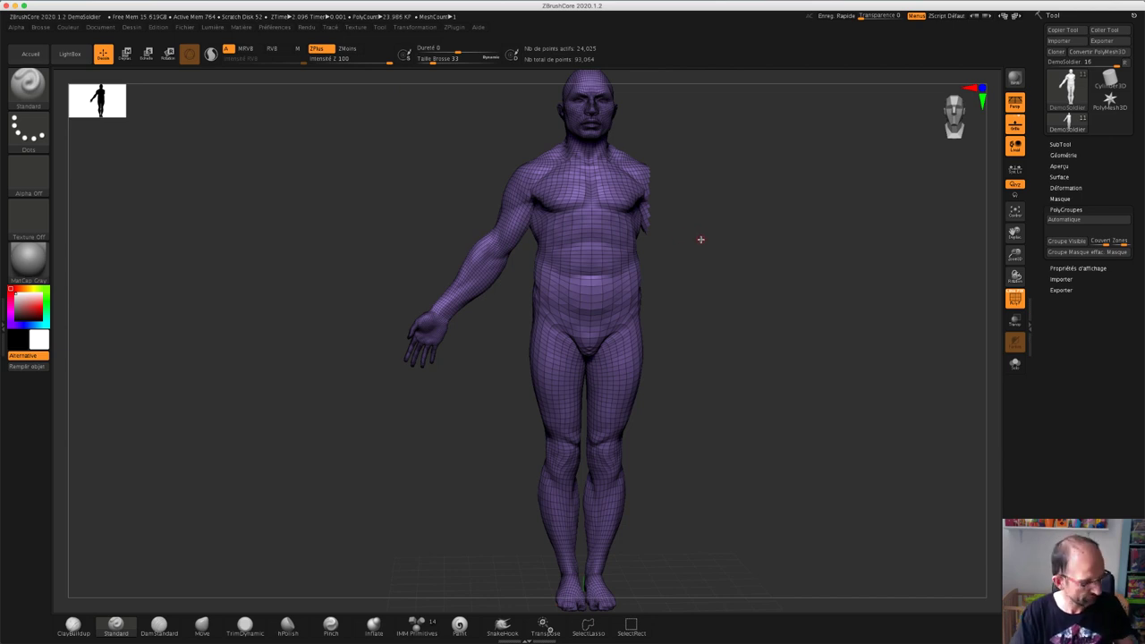
Step: Isolate the arm, then unhide the whole body, leaving a teal arm group on the purple body
key("shift")
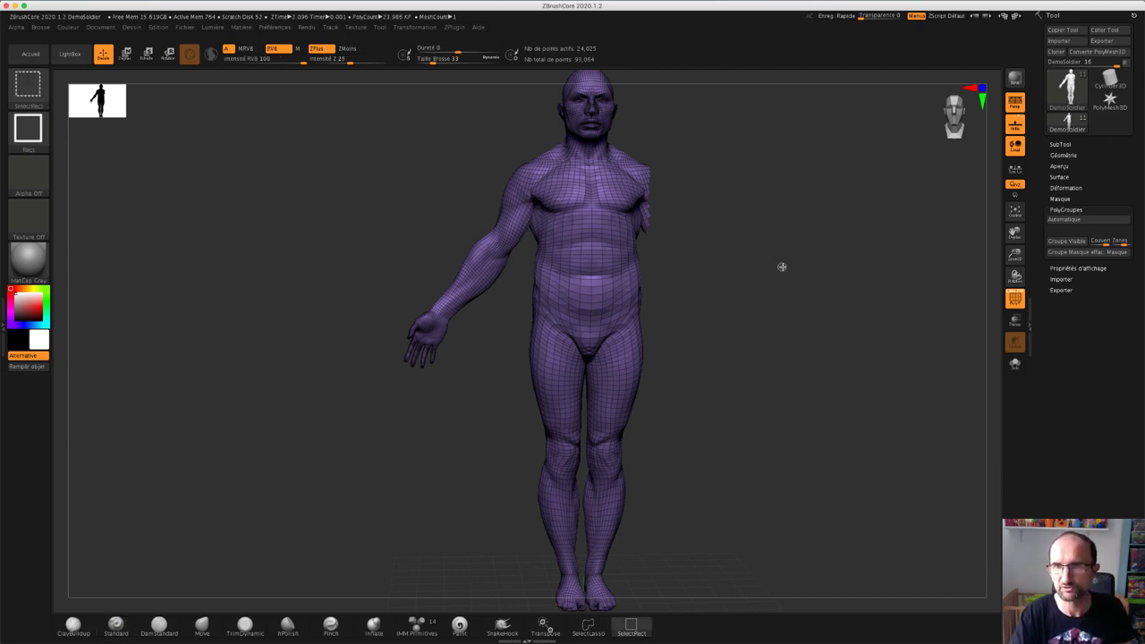
left_click_drag(779, 264, 812, 304, "ctrl+shift")
left_click(814, 304, "ctrl+shift")
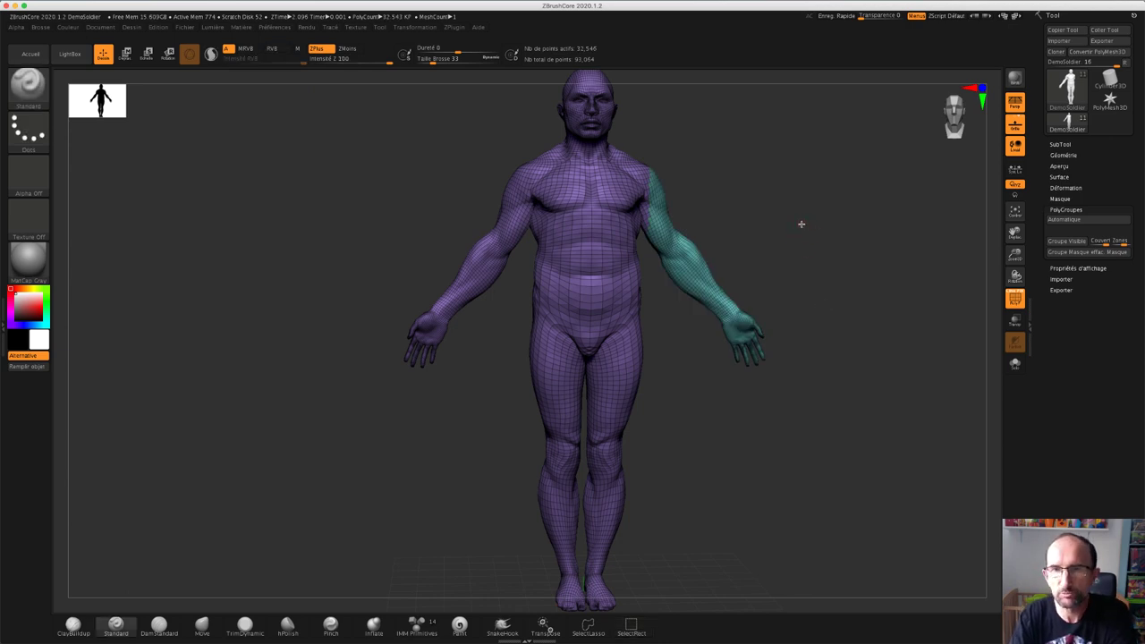
mouse_move(799, 223)
left_mouse_down()
mouse_move(781, 214)
mouse_move(764, 227)
mouse_move(802, 227)
left_mouse_up()
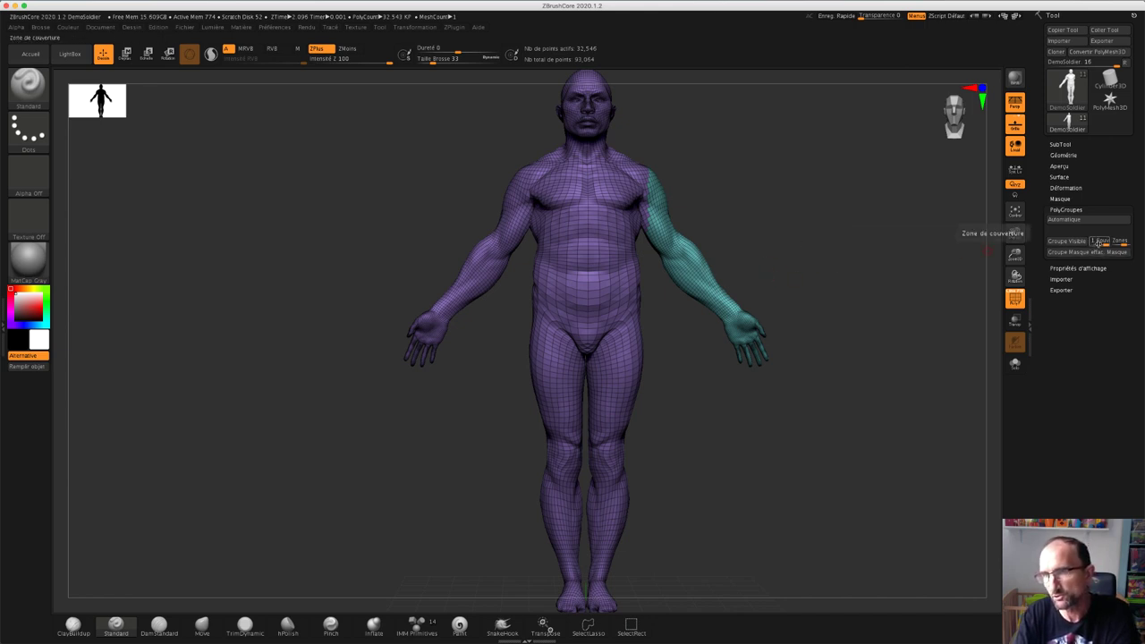
Step: Try 0.25 coverage, return it to 1, and merge all visible polygons into one polygroup
left_click_drag(1100, 247, 1120, 247)
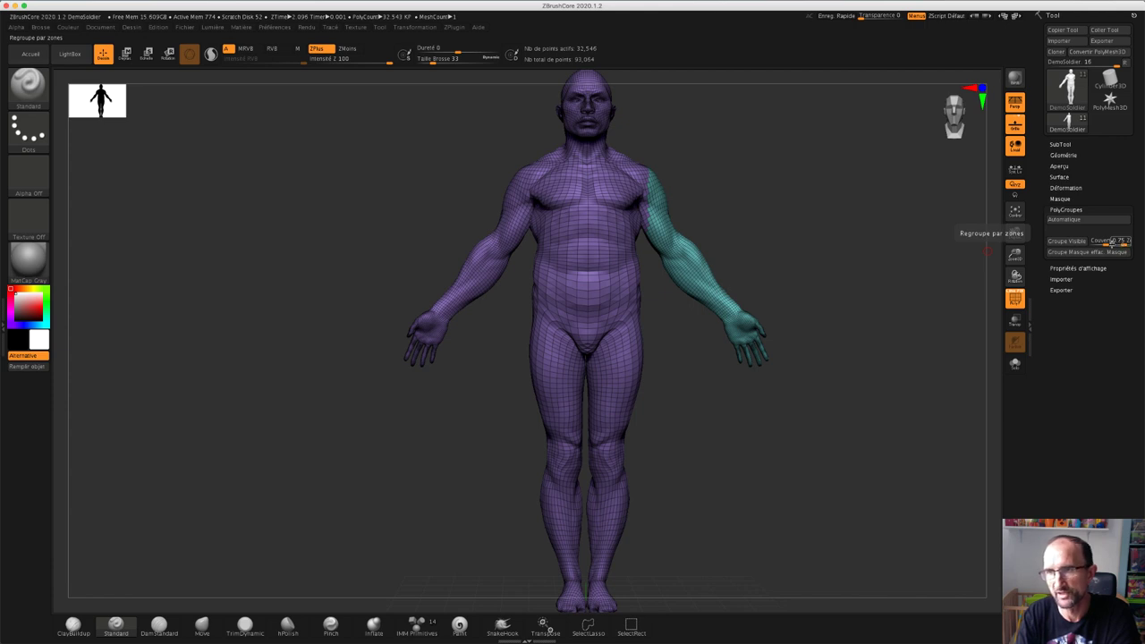
left_click_drag(1112, 241, 1106, 243)
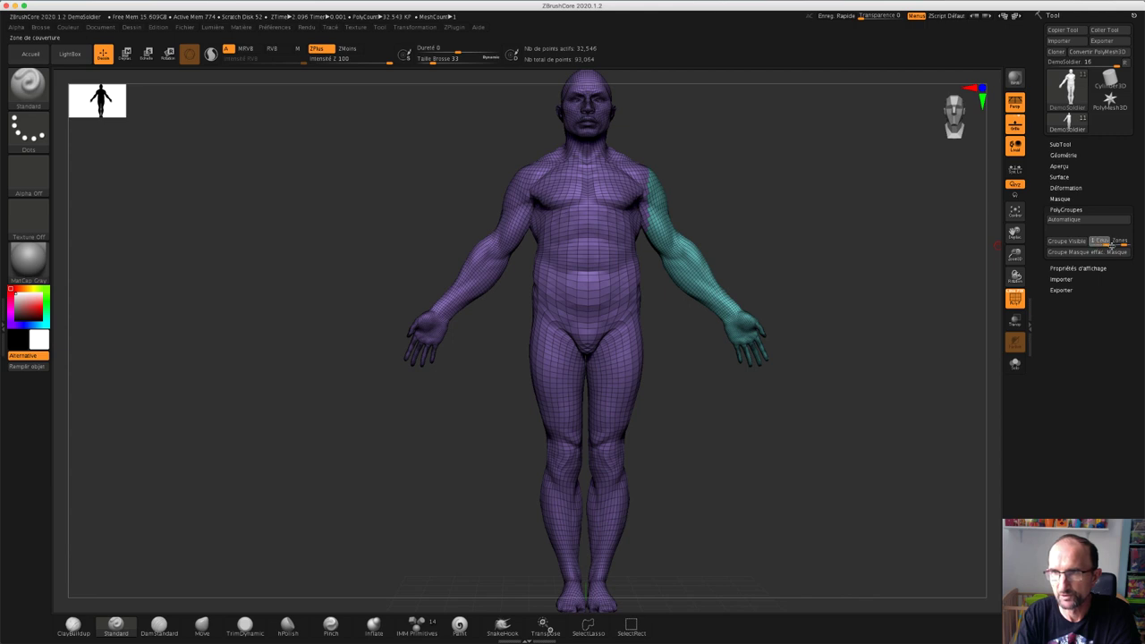
left_click(1066, 240)
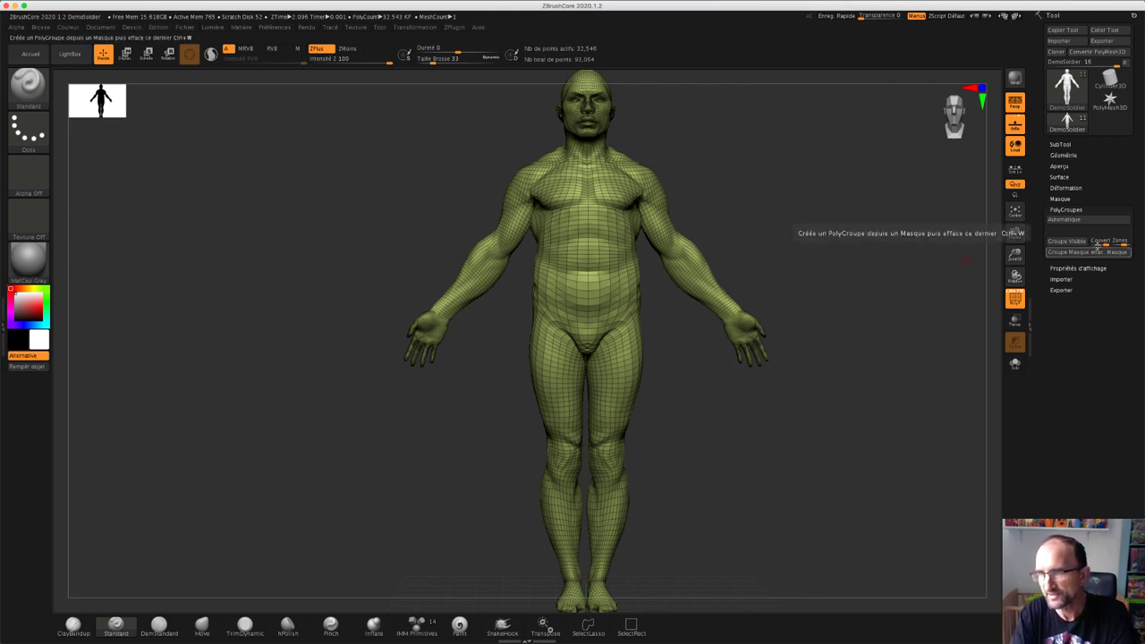
Step: Regroup the visible polygons at reduced coverage into scattered purple and yellow patches
left_click(1105, 242)
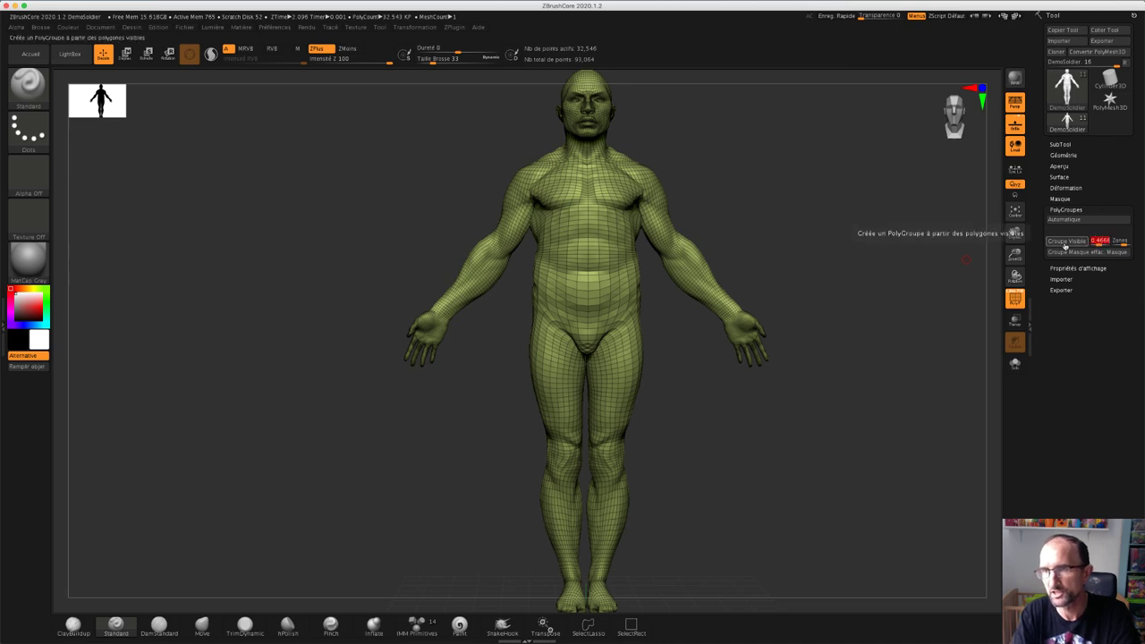
left_click(1061, 243)
mouse_move(874, 245)
left_mouse_down()
mouse_move(829, 240)
mouse_move(874, 253)
left_mouse_up()
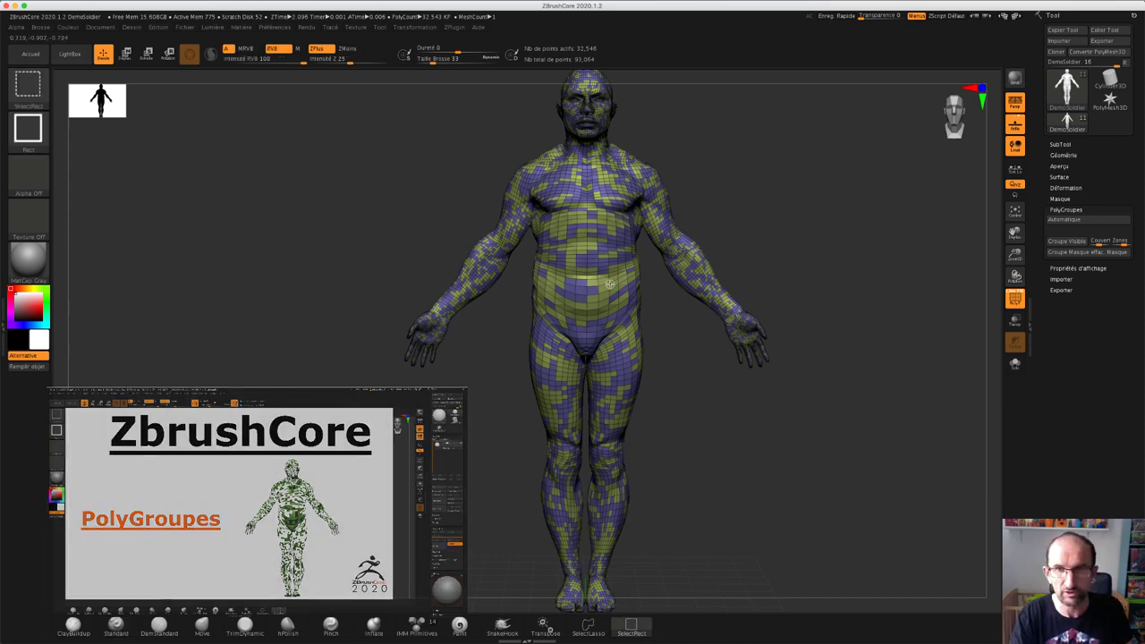
Step: Isolate the yellow patches, merge them with Groupe Visible, and unhide the whole body
left_click(608, 285, "ctrl+shift")
mouse_move(795, 256)
left_mouse_down()
mouse_move(731, 246)
mouse_move(778, 253)
left_mouse_up()
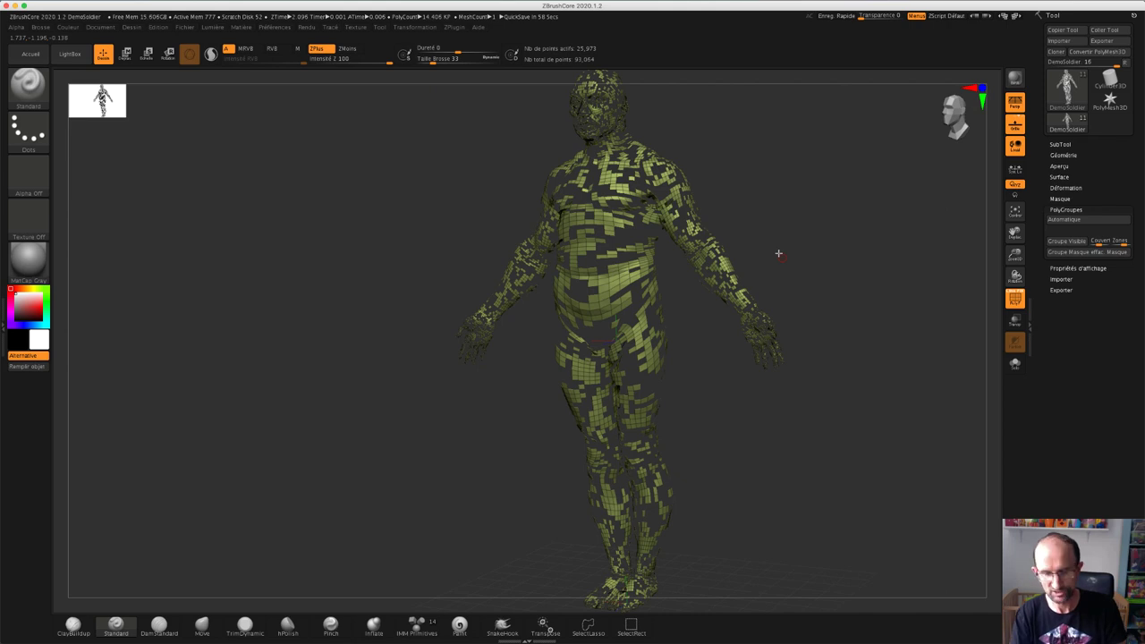
left_click_drag(767, 247, 837, 226)
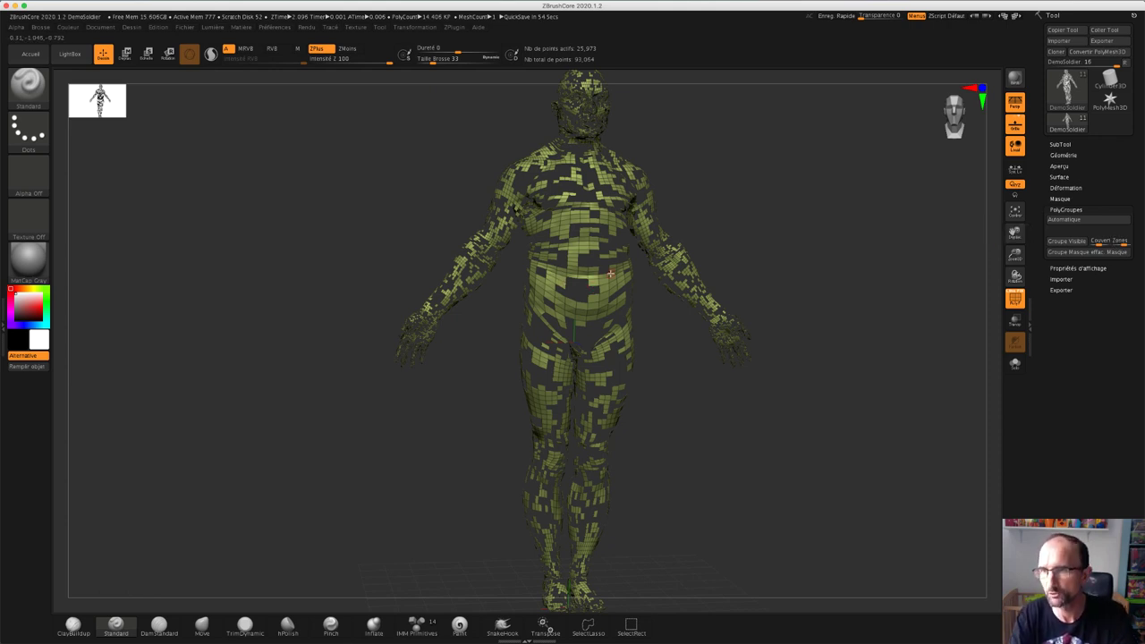
left_click(1077, 254)
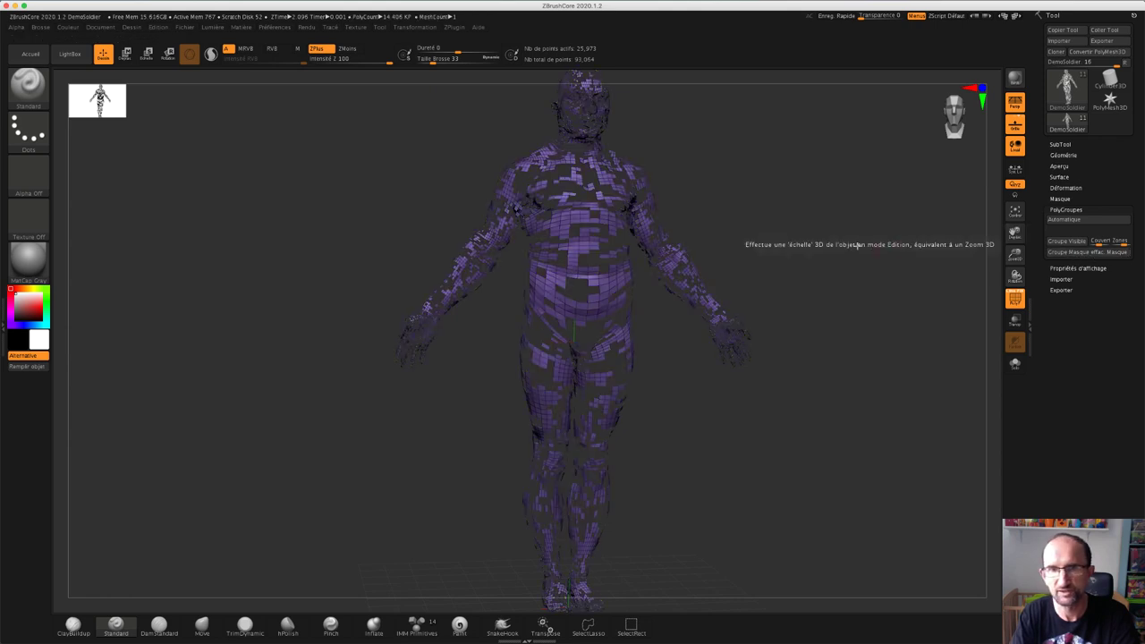
left_click_drag(801, 260, 810, 259)
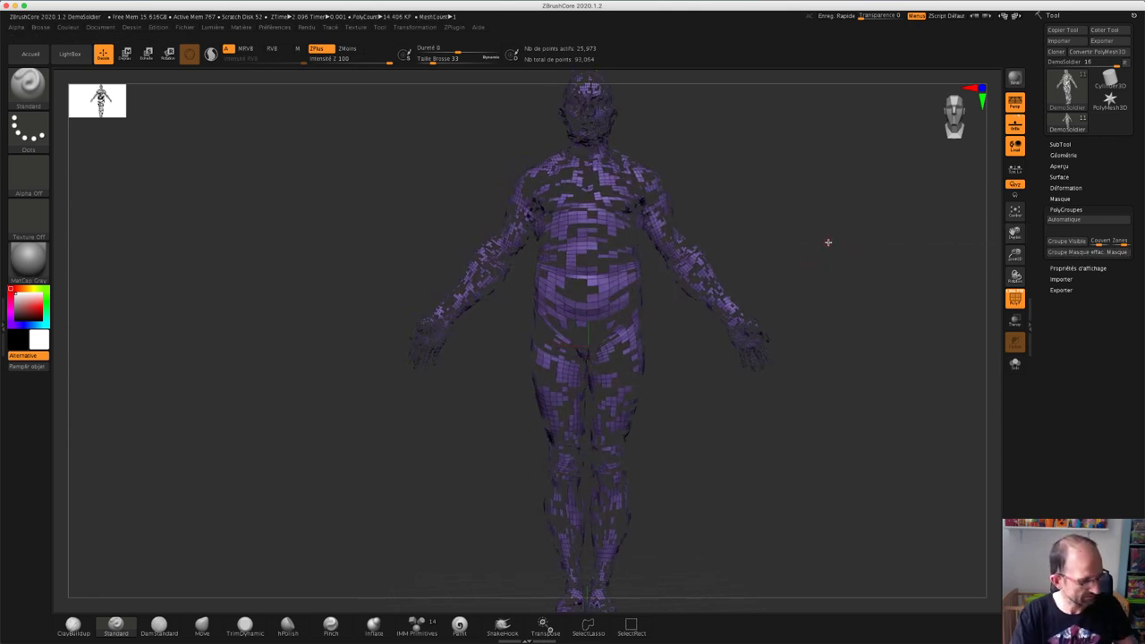
left_click_drag(786, 217, 842, 267, "ctrl+shift")
left_click(809, 254, "ctrl+shift")
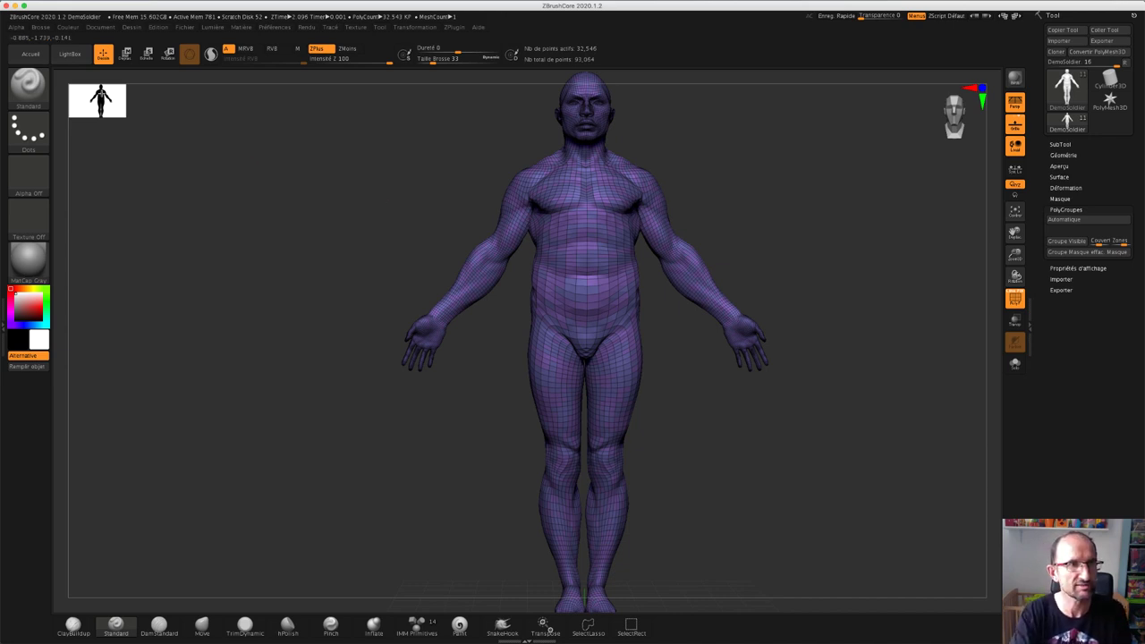
Step: Select the MaskRect brush from the brush palette and dismiss its notice
left_click(28, 85)
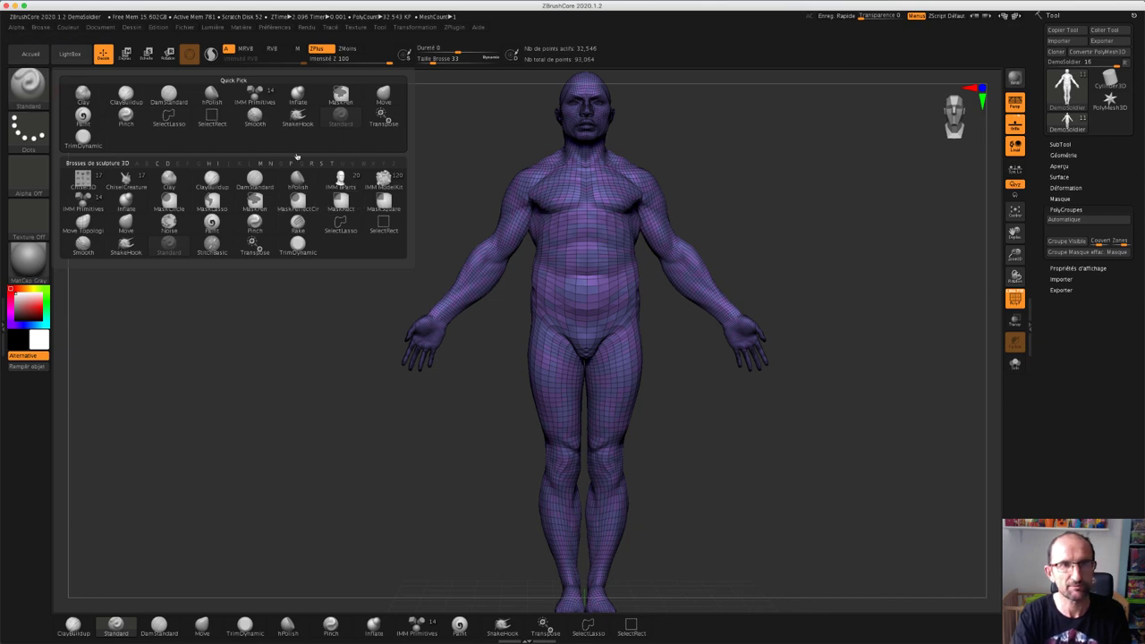
left_click(342, 202)
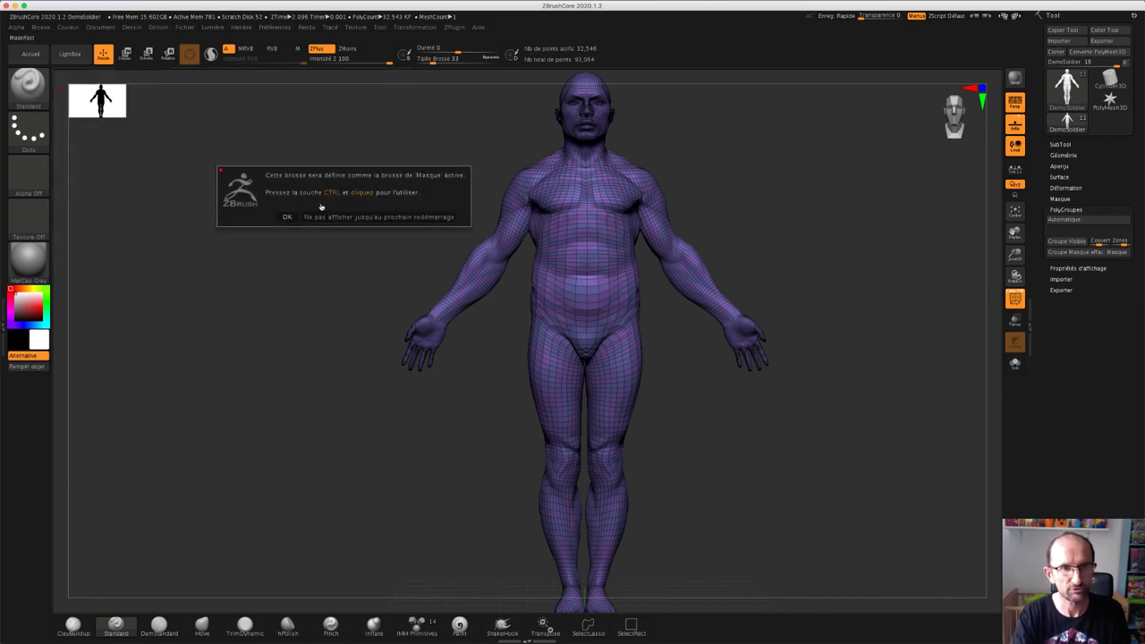
left_click(287, 216)
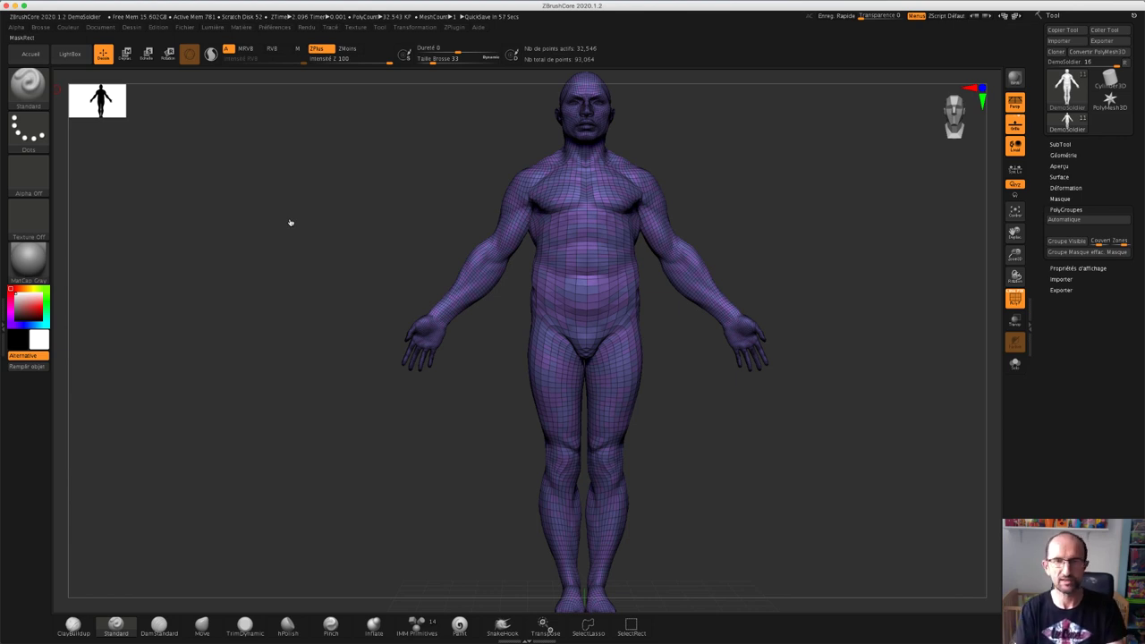
Step: Reopen the brush picker, undo the last change to the figure, and close the picker
key("b")
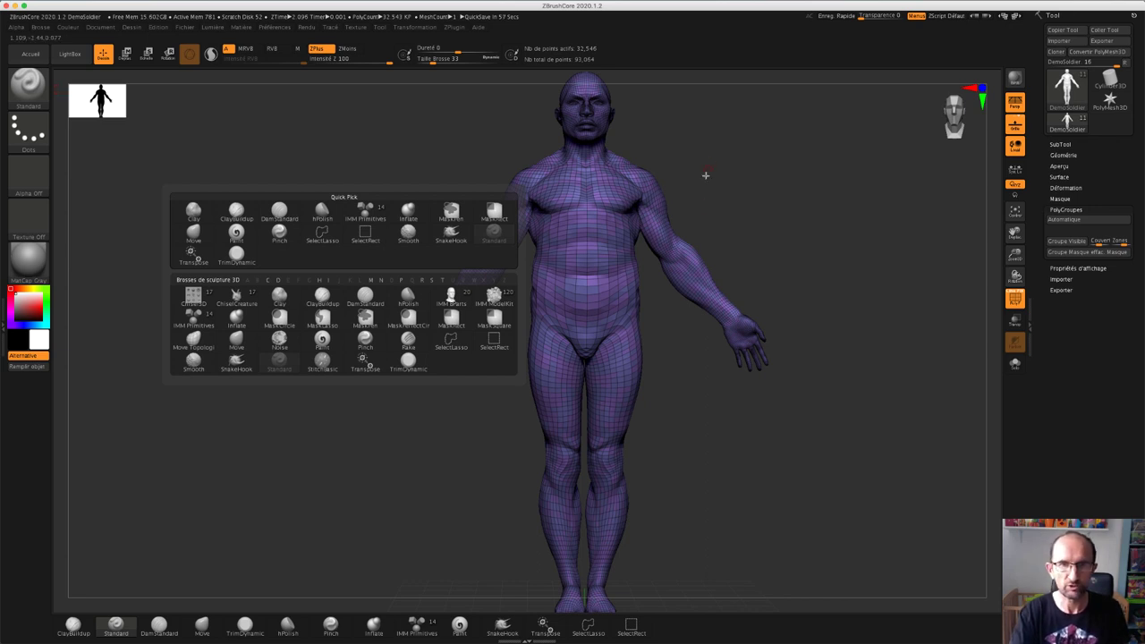
key("ctrl+z")
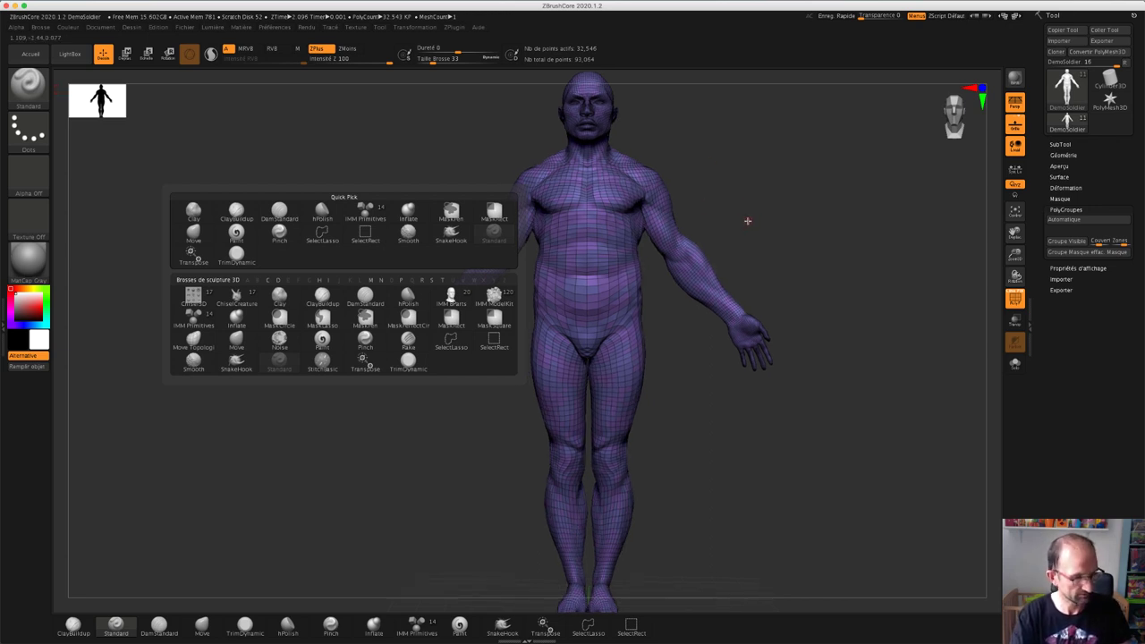
key("Escape")
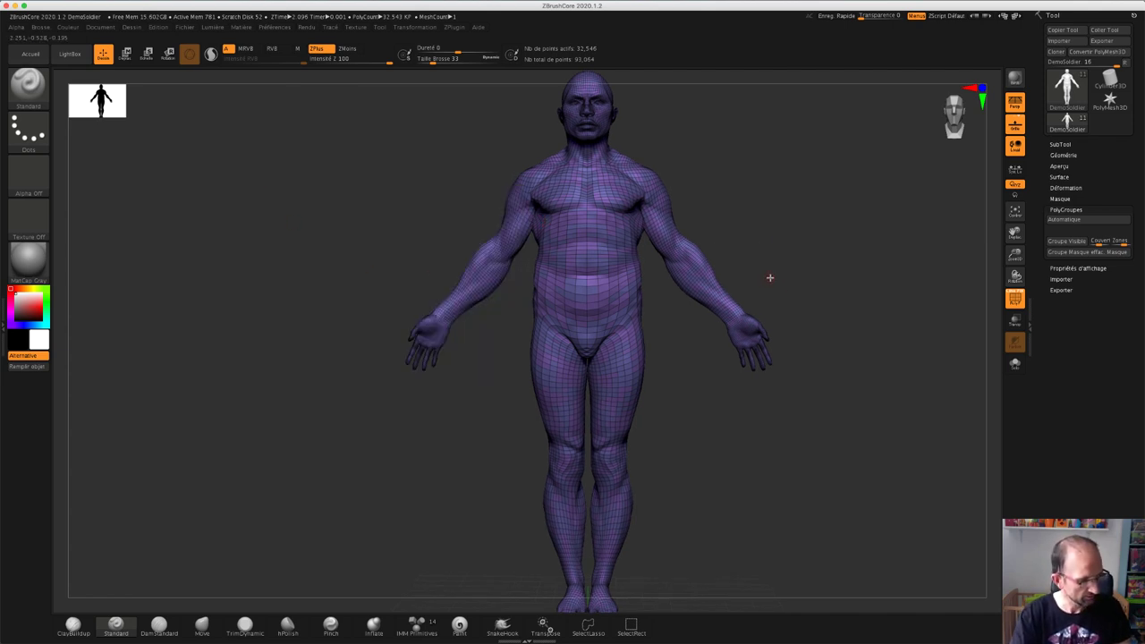
left_click_drag(810, 281, 687, 390, "ctrl+shift")
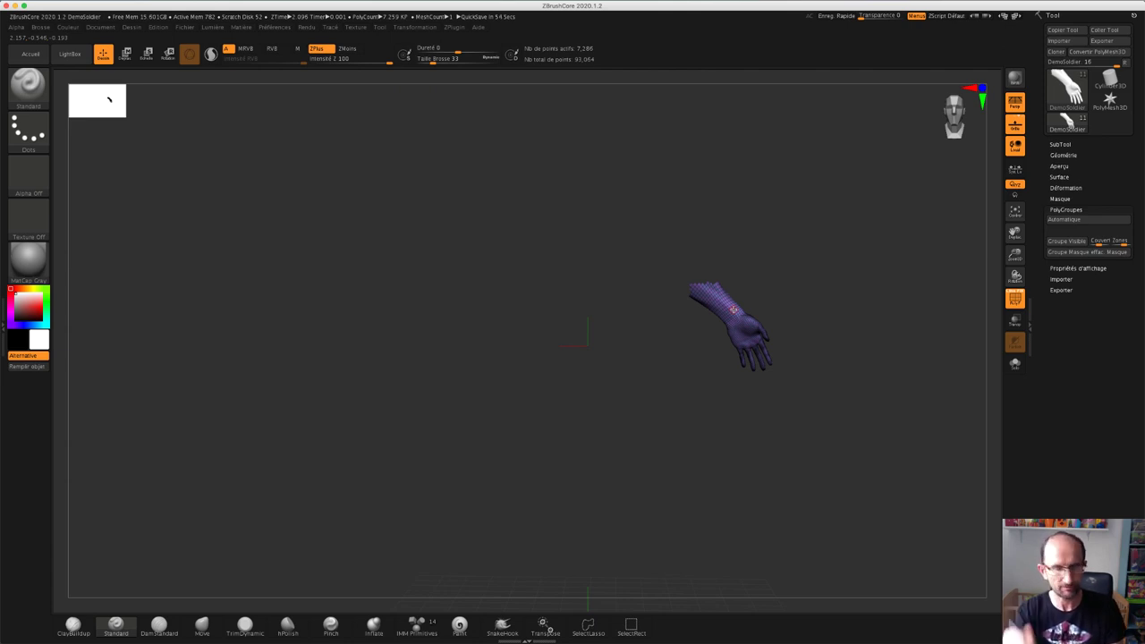
left_click(796, 219, "ctrl+shift")
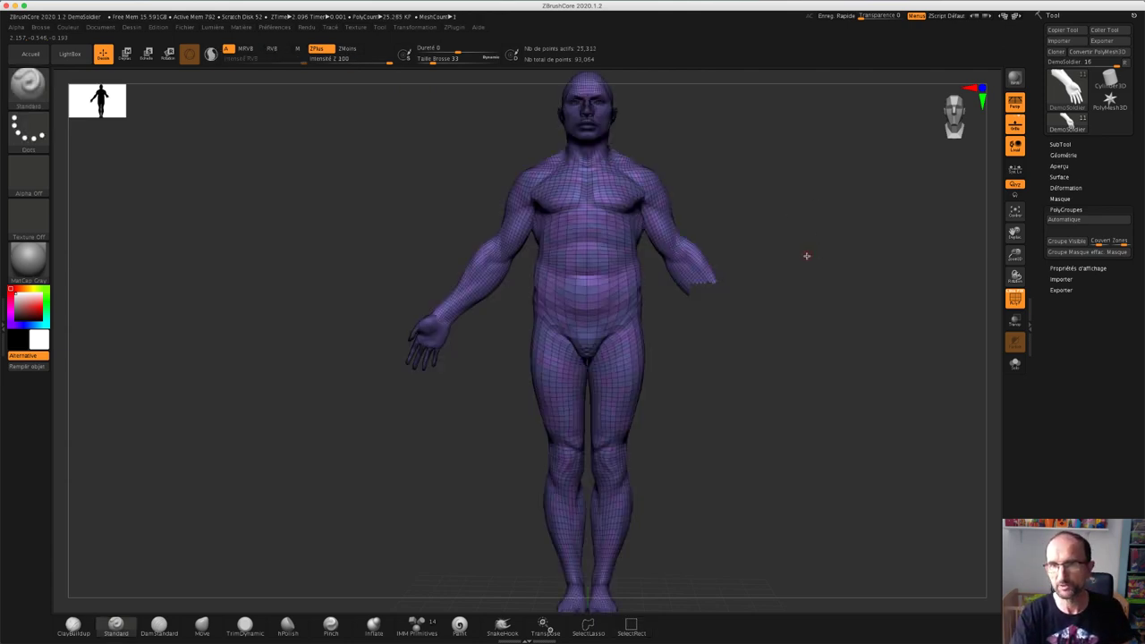
key("ctrl+shift")
left_click_drag(789, 268, 811, 268, "ctrl+shift")
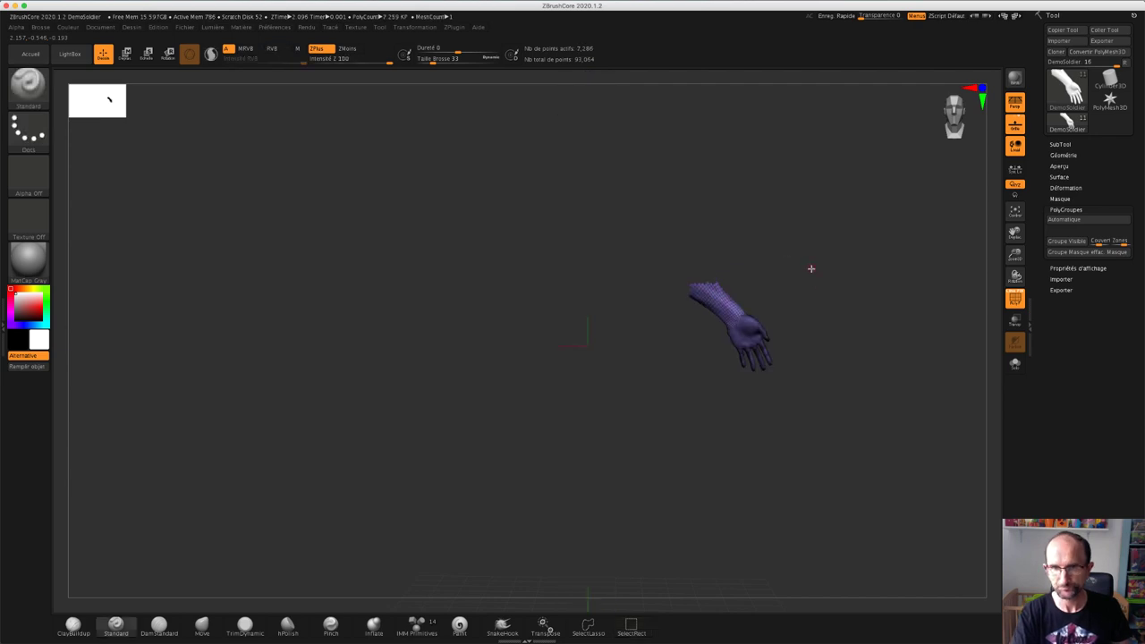
left_click(802, 270, "ctrl+shift")
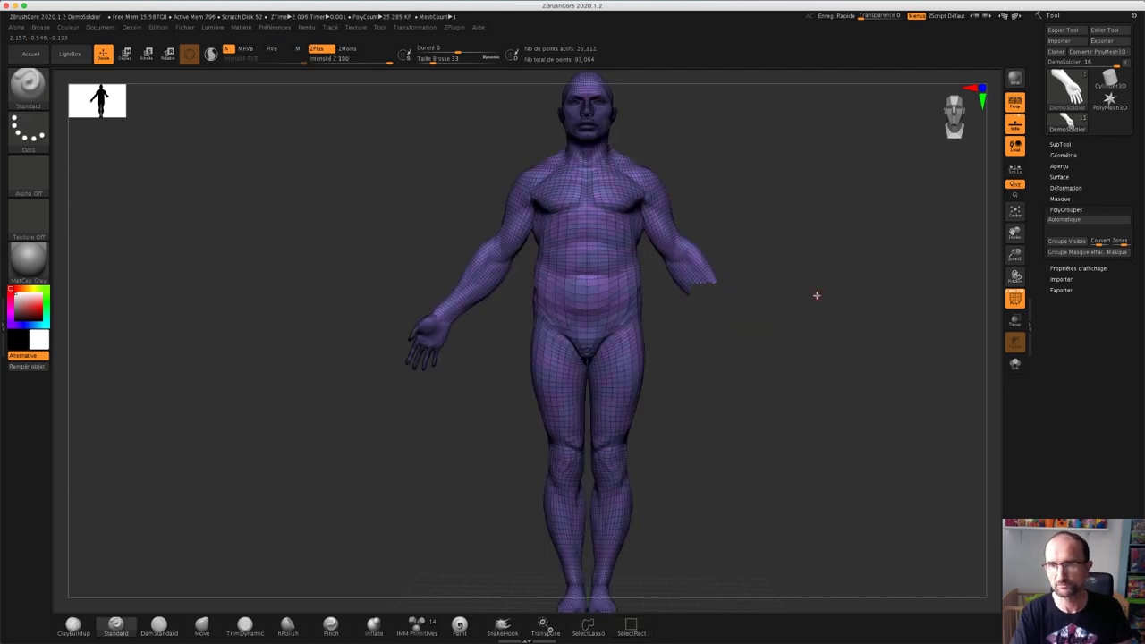
left_click_drag(809, 294, 824, 286, "ctrl+shift")
left_click(818, 288, "ctrl+shift")
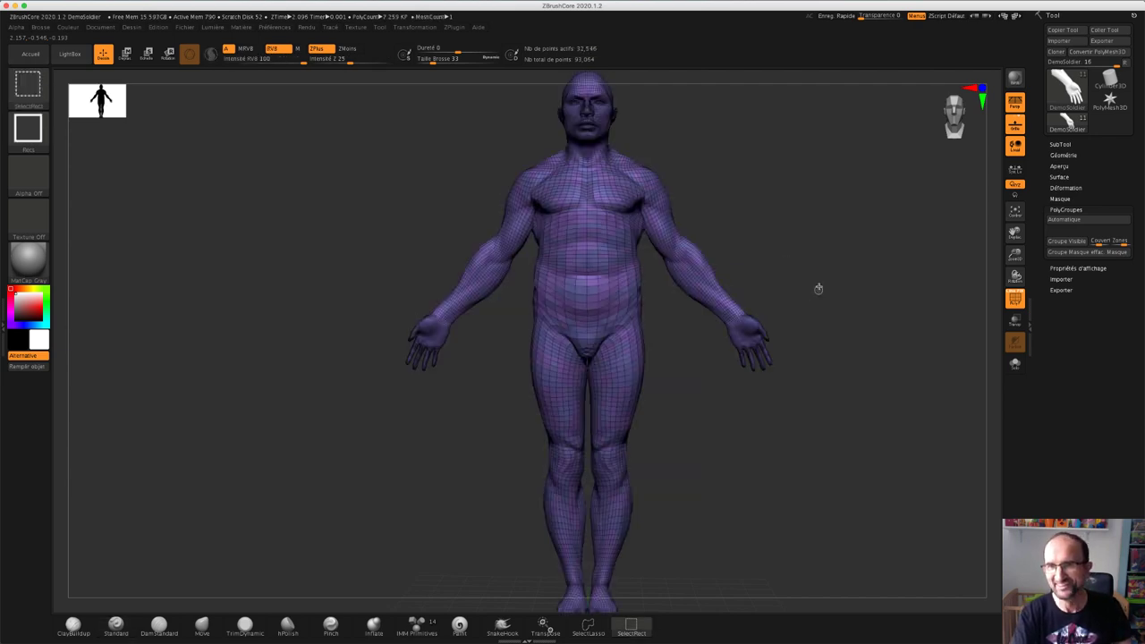